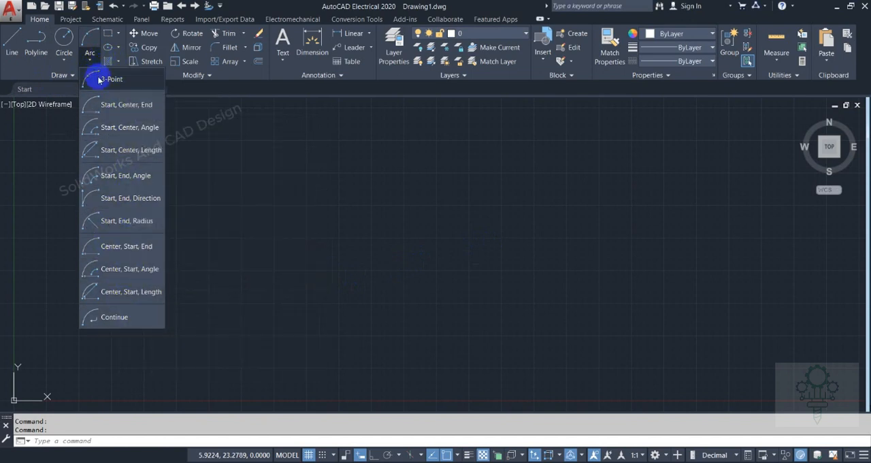
# With Ortho on, draw an L of two lines, about 9 units straight down and about 6.5 units horizontally to the right
pyautogui.click(14, 46)
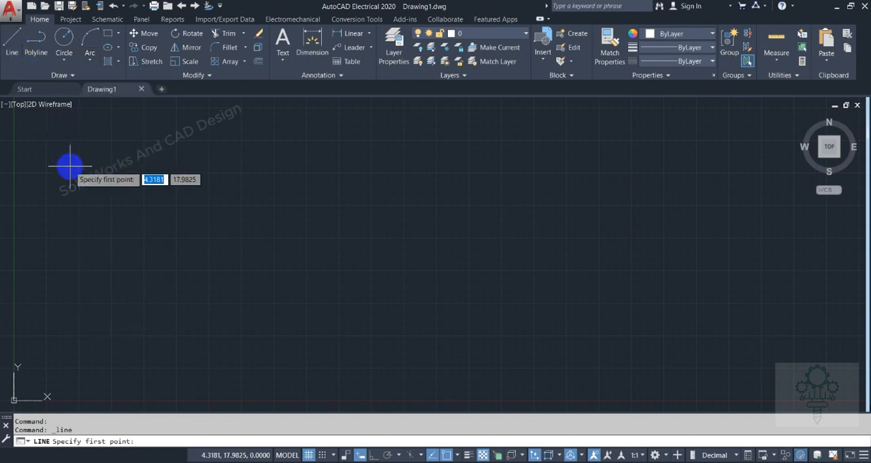
pyautogui.click(66, 166)
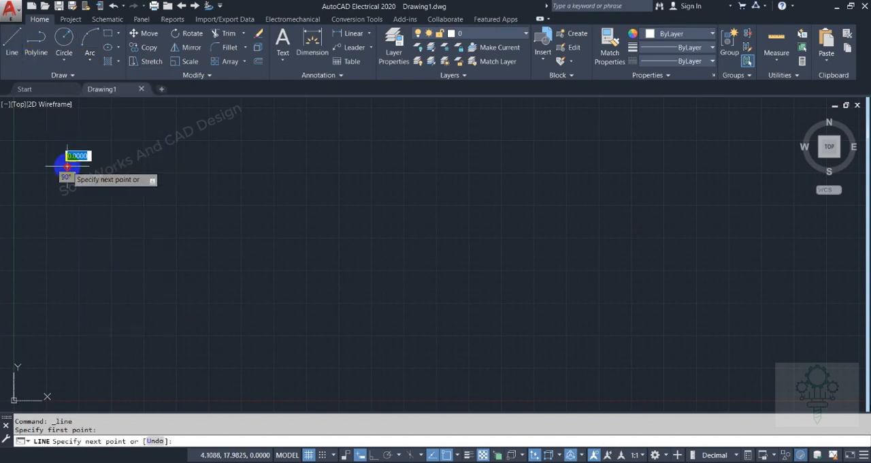
pyautogui.click(360, 454)
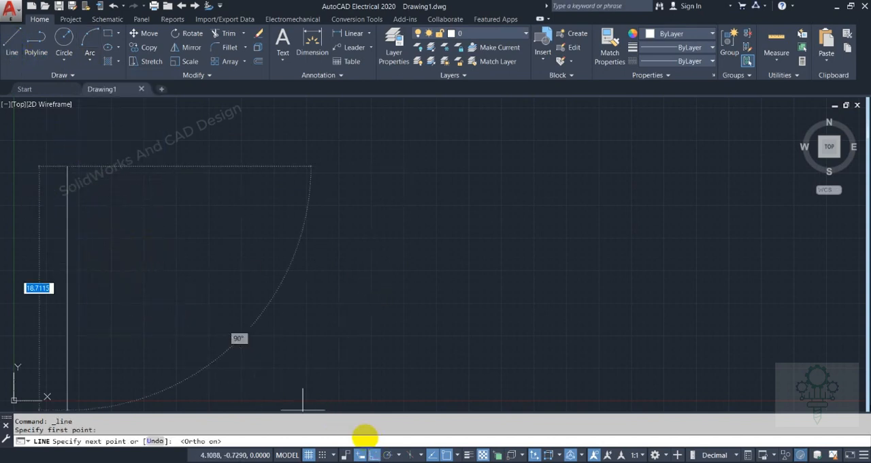
pyautogui.click(153, 286)
pyautogui.rightClick(163, 289)
pyautogui.click(163, 290)
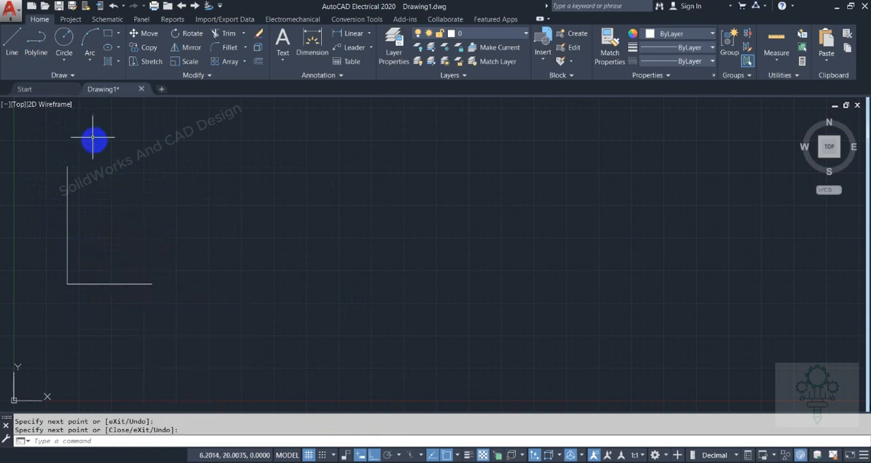
# Draw a 3-Point arc from the horizontal line's free end through the vertical line's top end, ending level with that top end to its right
pyautogui.click(87, 57)
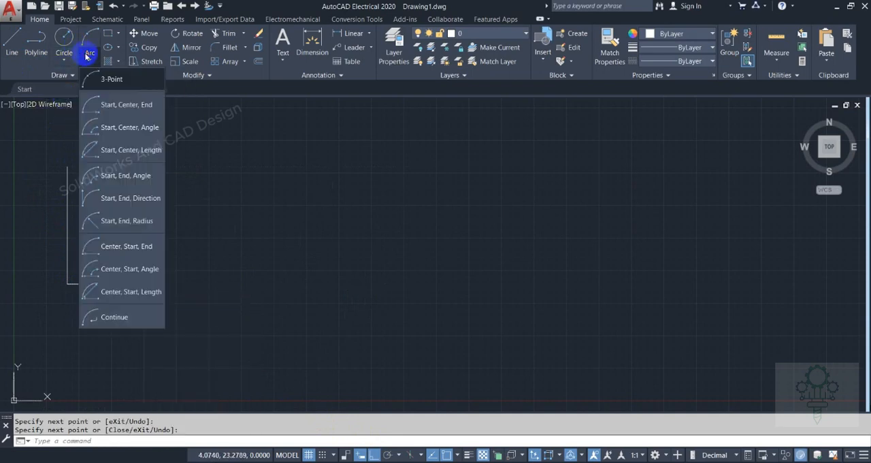
pyautogui.click(89, 56)
pyautogui.click(91, 57)
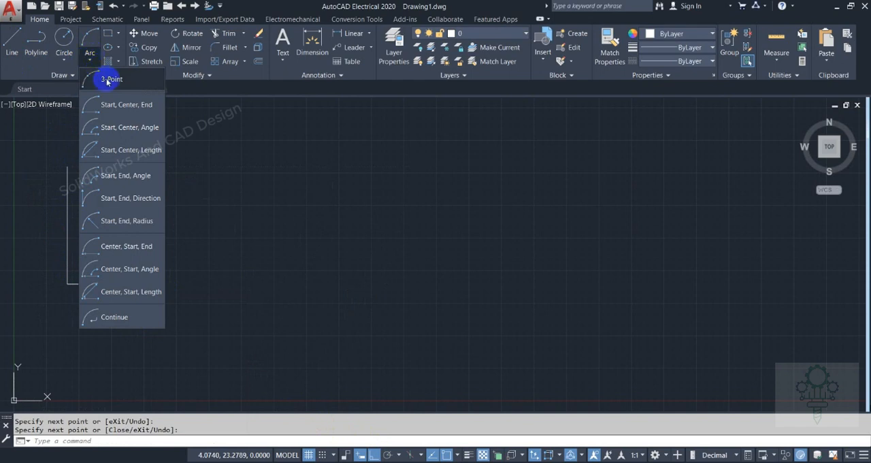
pyautogui.click(106, 80)
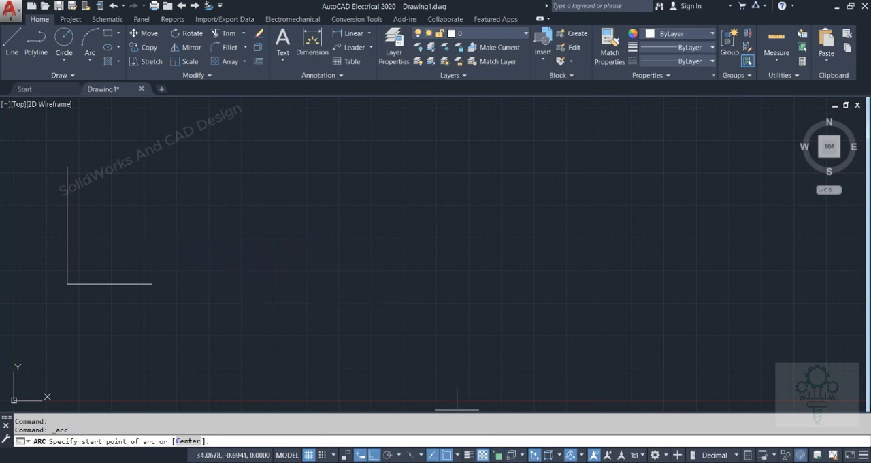
pyautogui.click(90, 60)
pyautogui.click(105, 236)
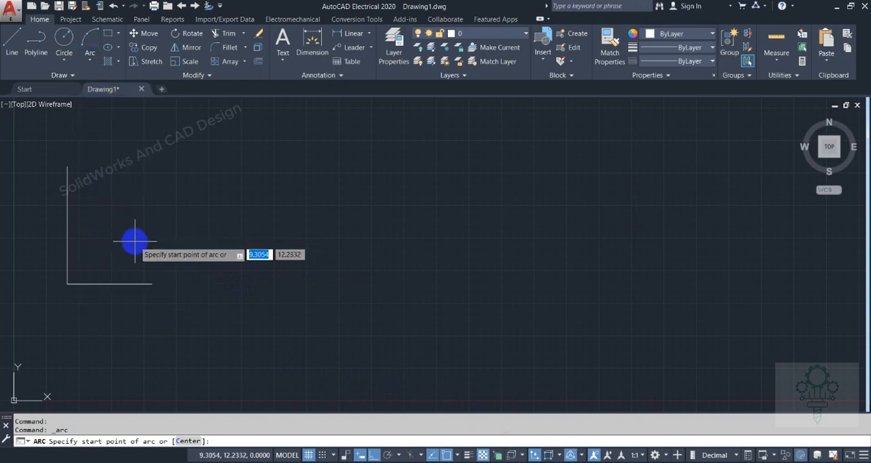
pyautogui.click(151, 283)
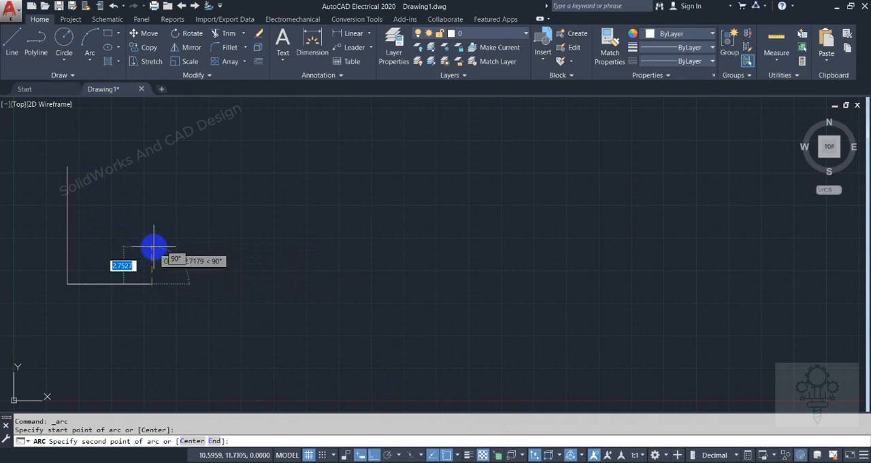
pyautogui.click(71, 164)
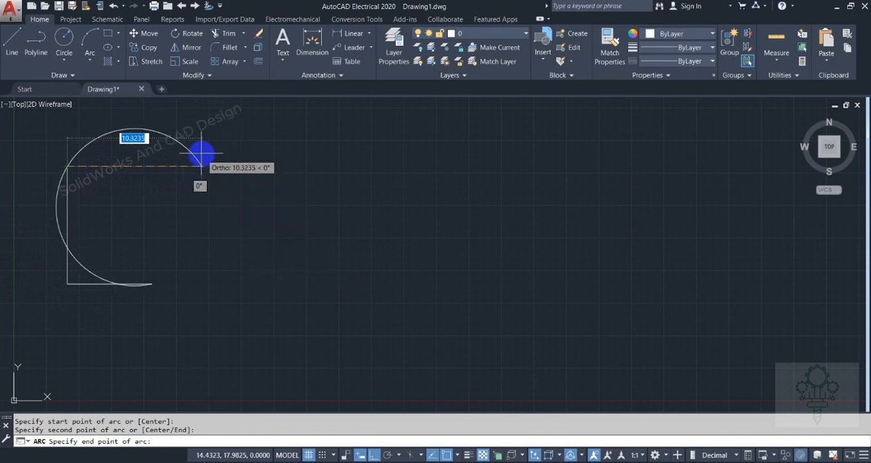
pyautogui.click(234, 136)
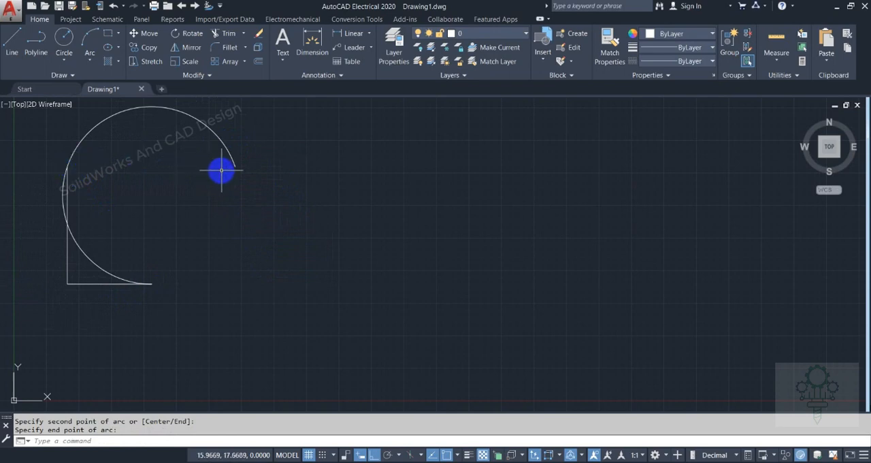
# Erase the arc that passes through the ends of the L-shaped lines
pyautogui.click(181, 113)
pyautogui.click(239, 162)
pyautogui.click(238, 164)
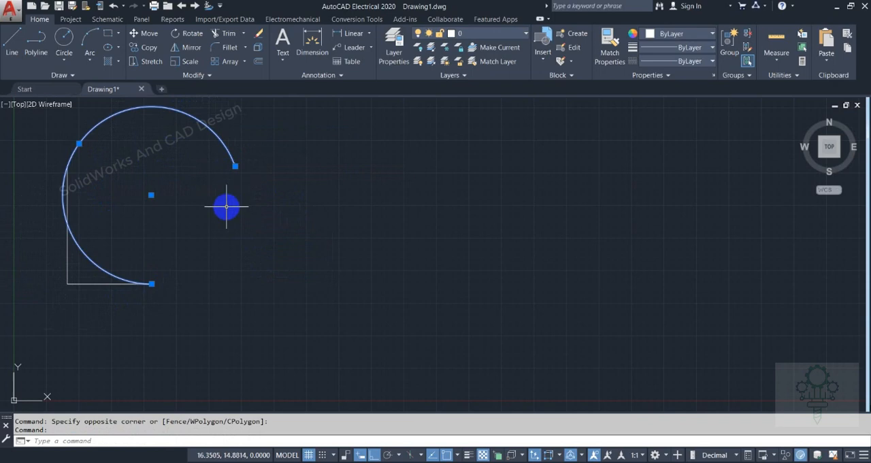
pyautogui.press('Delete')
# Draw a freestanding 3-Point arc to the right of the L, with its second point level with the start and its end directly below the second
pyautogui.click(92, 60)
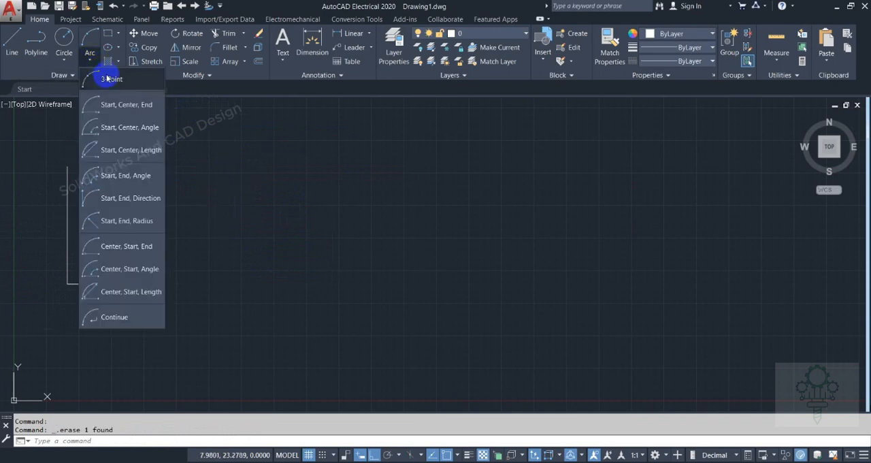
pyautogui.click(106, 78)
pyautogui.click(274, 210)
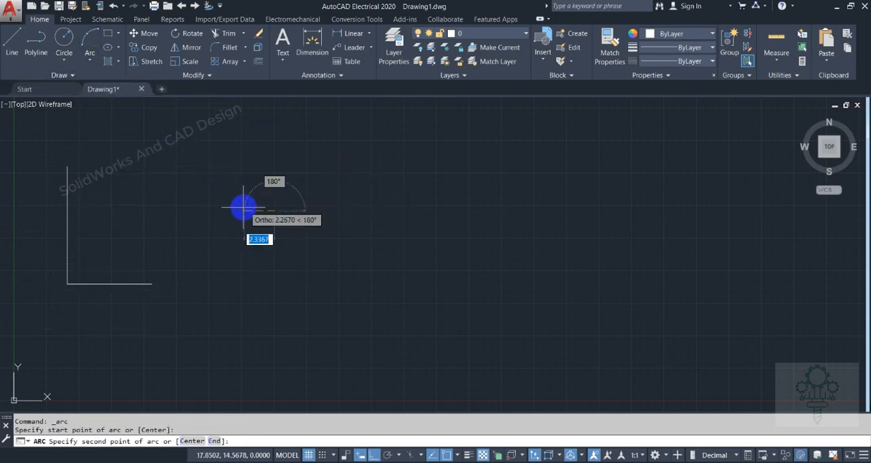
pyautogui.click(208, 208)
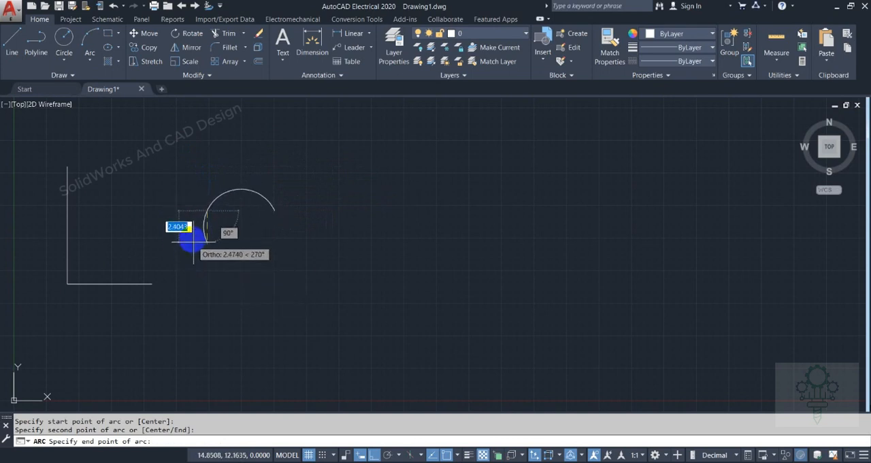
pyautogui.click(207, 267)
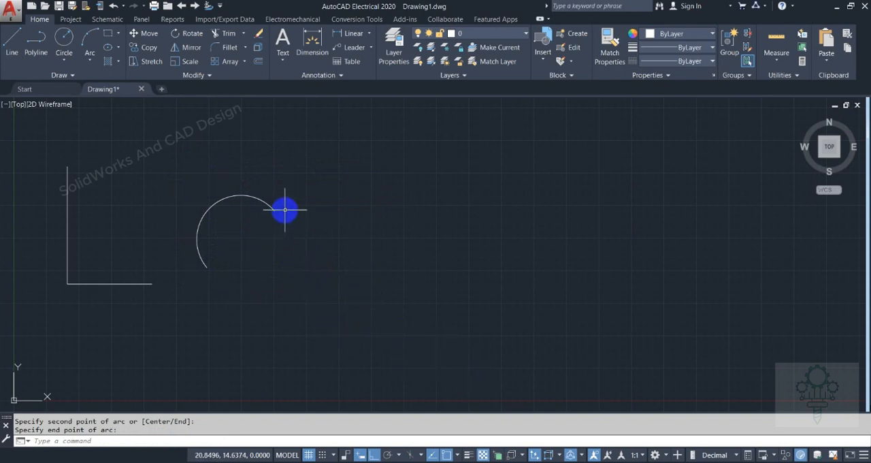
# Select the freestanding arc to examine its grip points, and clear the selection
pyautogui.moveTo(282, 208); pyautogui.dragTo(225, 213)
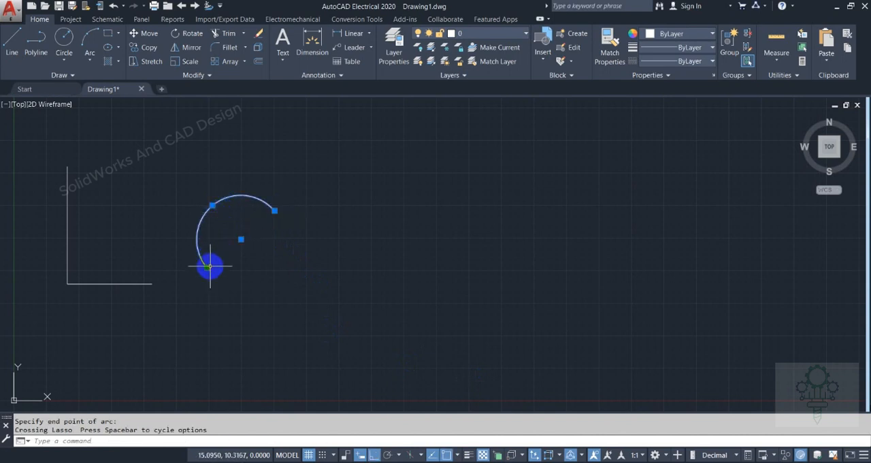
pyautogui.click(295, 249)
pyautogui.click(283, 224)
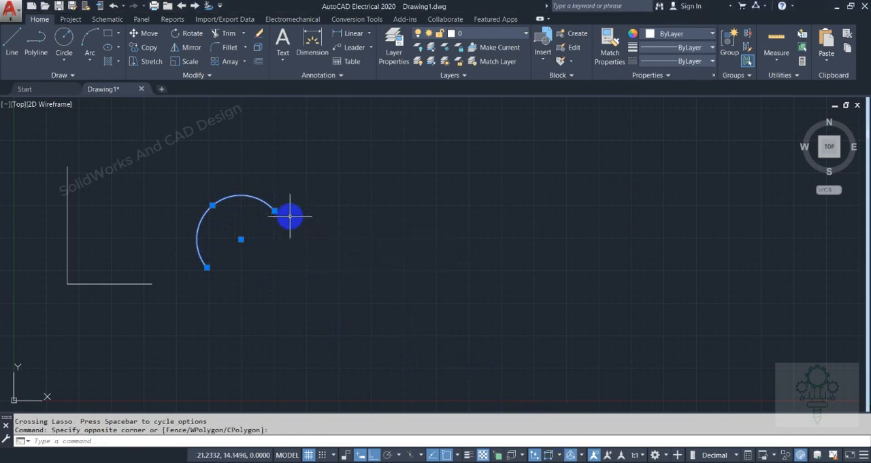
pyautogui.moveTo(391, 214)
pyautogui.mouseDown()
pyautogui.moveTo(466, 219)
pyautogui.moveTo(419, 288)
pyautogui.moveTo(366, 219)
pyautogui.mouseUp()
pyautogui.moveTo(404, 179)
pyautogui.mouseDown()
pyautogui.moveTo(451, 237)
pyautogui.moveTo(402, 229)
pyautogui.mouseUp()
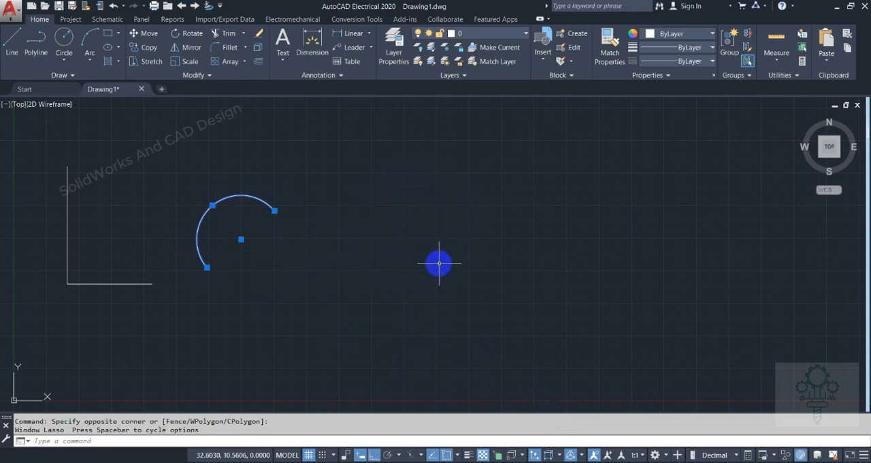
pyautogui.moveTo(450, 266)
pyautogui.mouseDown()
pyautogui.moveTo(443, 220)
pyautogui.moveTo(406, 261)
pyautogui.moveTo(476, 256)
pyautogui.moveTo(423, 205)
pyautogui.moveTo(456, 292)
pyautogui.moveTo(381, 305)
pyautogui.mouseUp()
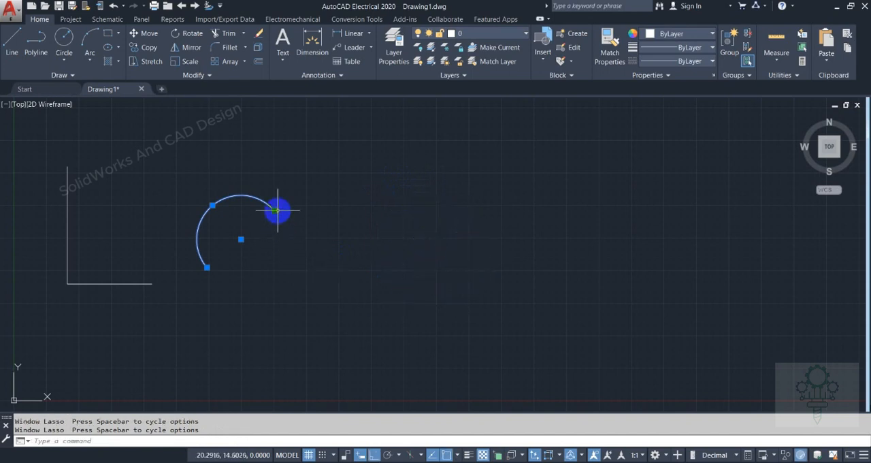
pyautogui.moveTo(308, 221)
pyautogui.mouseDown()
pyautogui.moveTo(298, 187)
pyautogui.moveTo(206, 194)
pyautogui.moveTo(202, 302)
pyautogui.moveTo(312, 230)
pyautogui.mouseUp()
pyautogui.moveTo(256, 206)
pyautogui.mouseDown()
pyautogui.moveTo(261, 279)
pyautogui.moveTo(249, 222)
pyautogui.mouseUp()
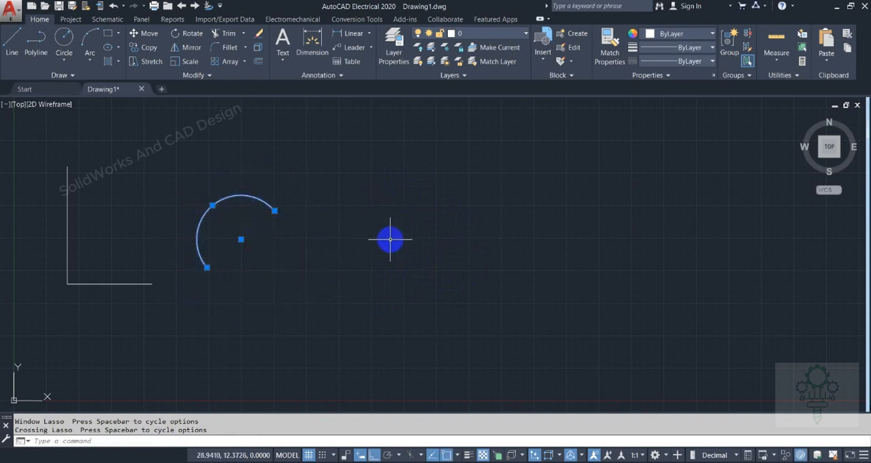
pyautogui.press('Escape')
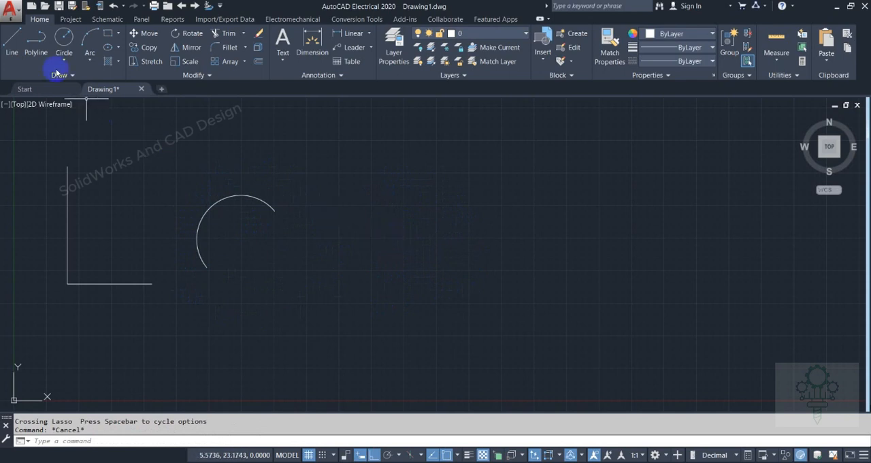
# Draw a Start, Center, End arc from near the horizontal line's free end, centred near the L's corner and sweeping 90° to the vertical line
pyautogui.click(87, 55)
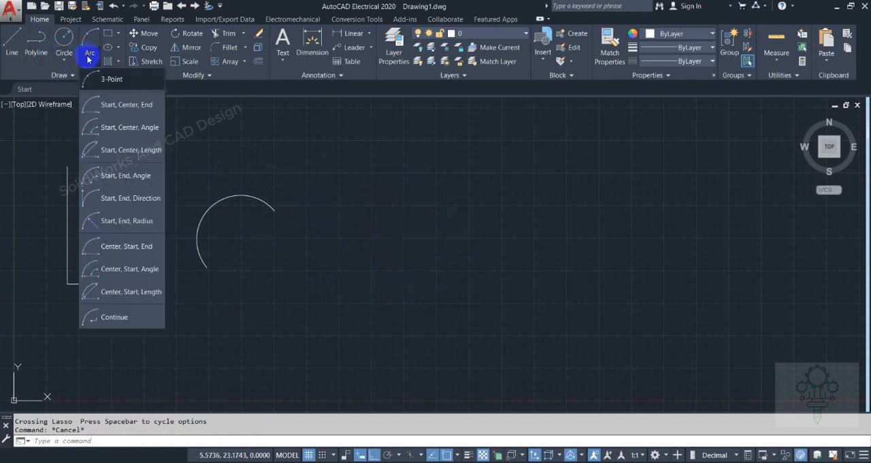
pyautogui.click(120, 106)
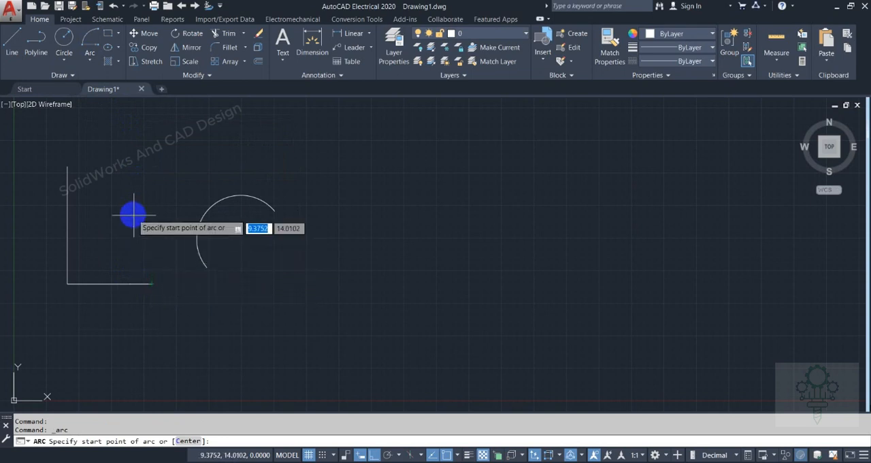
pyautogui.click(152, 283)
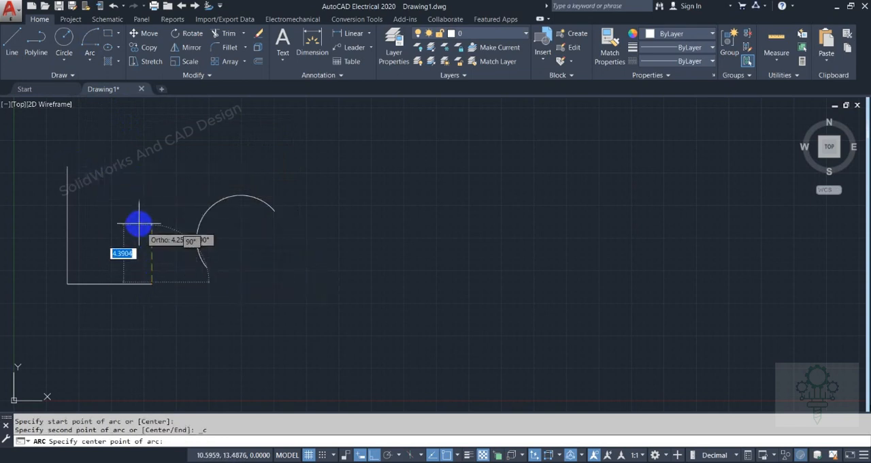
pyautogui.click(66, 282)
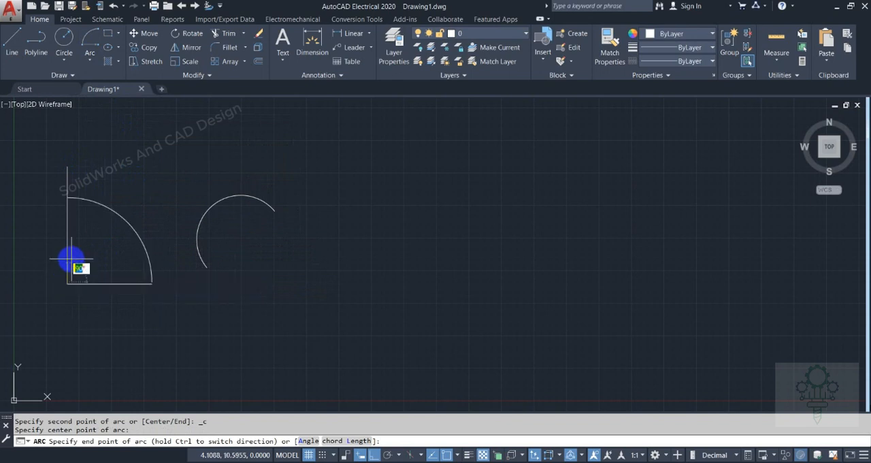
pyautogui.click(74, 139)
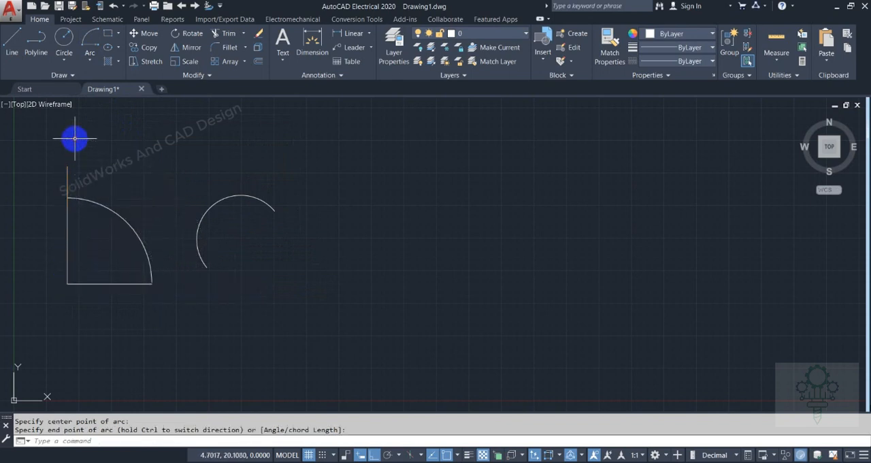
# Draw a second 90° Start, Center, End arc starting exactly at the horizontal line's free end and centred exactly on the L's corner
pyautogui.scroll(3, 147, 269)
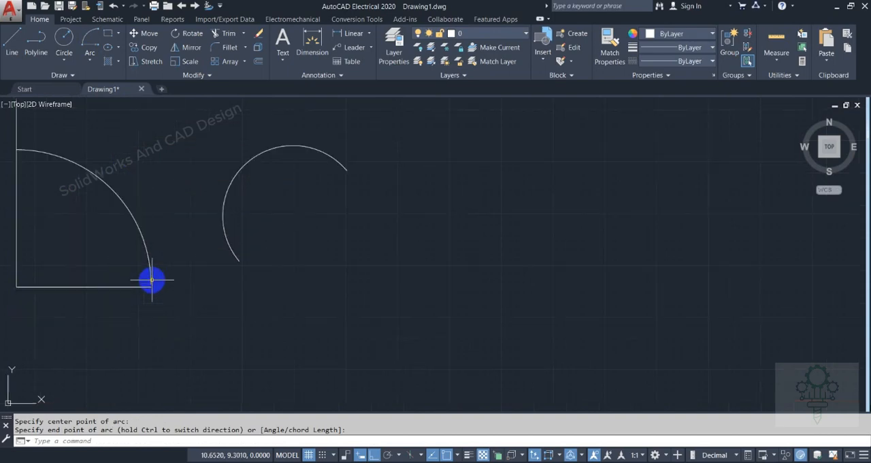
pyautogui.scroll(-4, 151, 287)
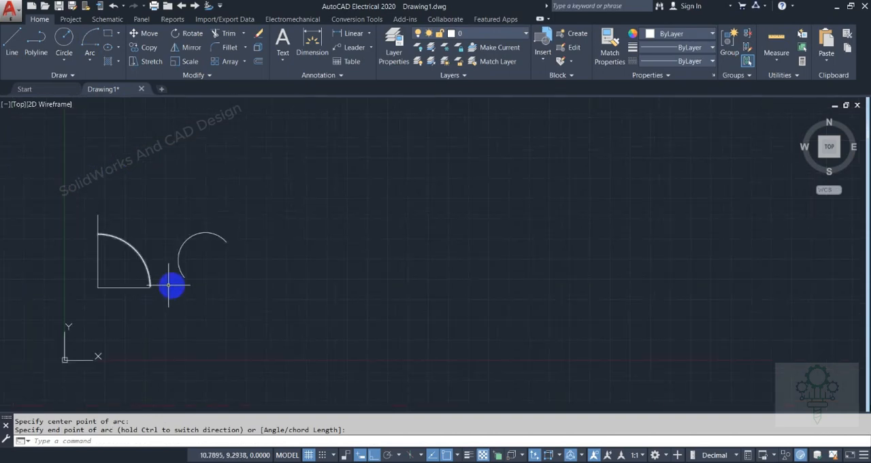
pyautogui.scroll(2, 155, 287)
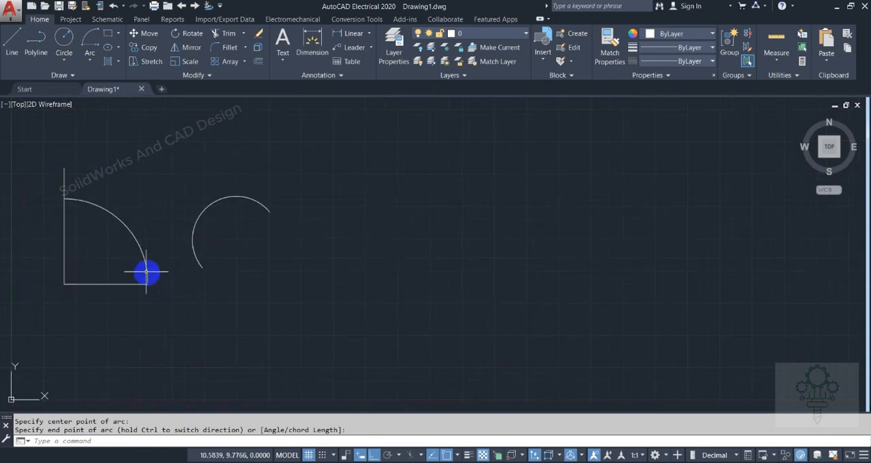
pyautogui.click(88, 59)
pyautogui.click(107, 106)
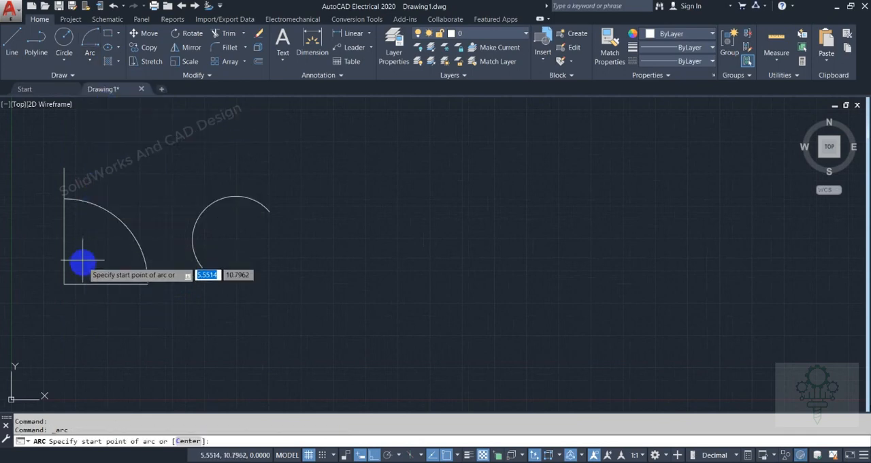
pyautogui.click(147, 283)
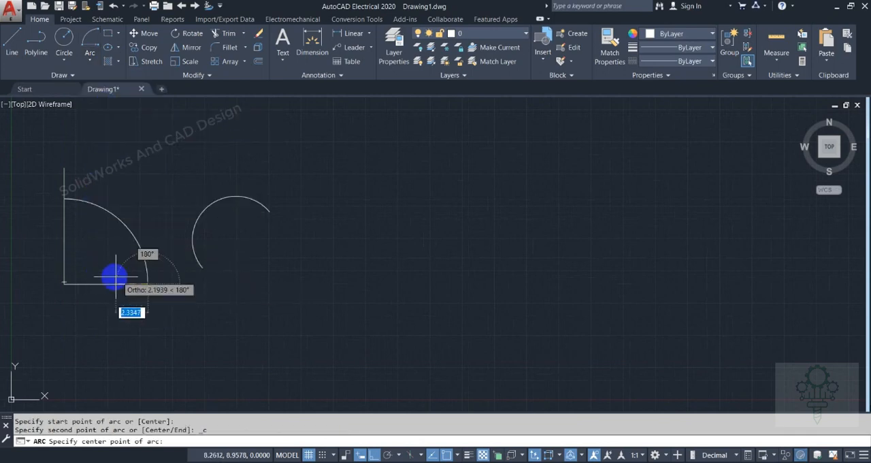
pyautogui.click(64, 284)
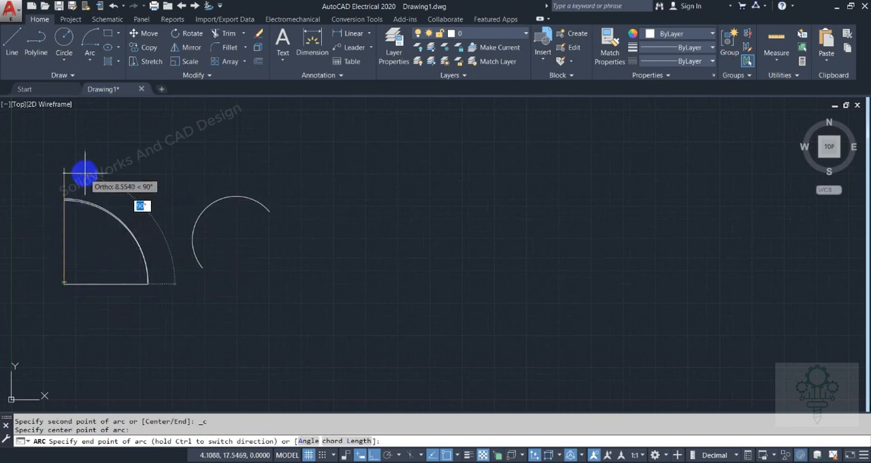
pyautogui.click(83, 198)
pyautogui.scroll(5, 82, 197)
pyautogui.scroll(-6, 60, 192)
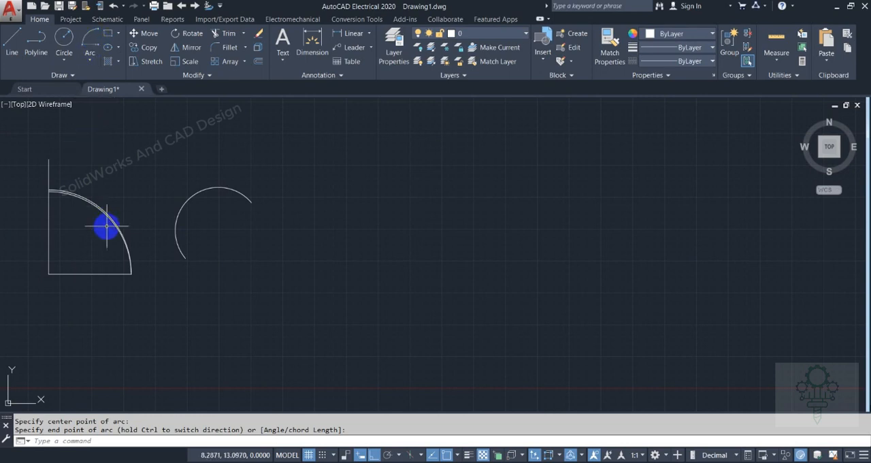
pyautogui.moveTo(133, 273)
pyautogui.mouseDown()
pyautogui.moveTo(110, 200)
pyautogui.moveTo(52, 162)
pyautogui.moveTo(35, 167)
pyautogui.moveTo(56, 274)
pyautogui.mouseUp()
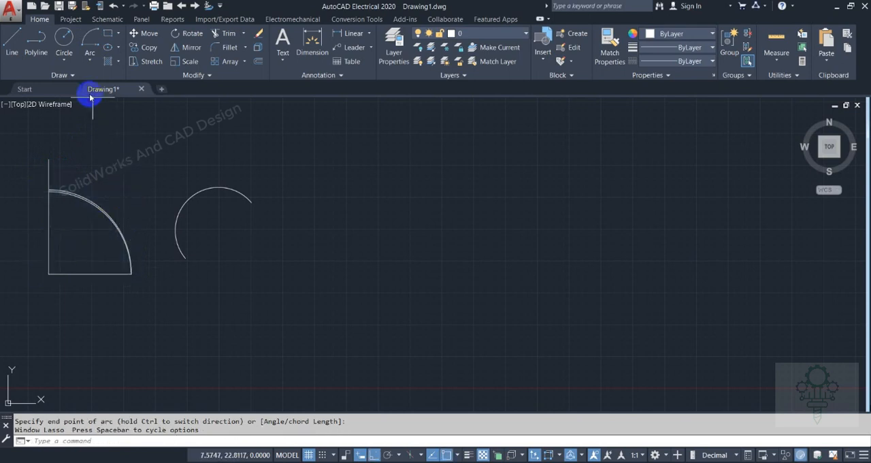
# Draw a second L of two lines to the right of the freestanding arc, with a horizontal leg about 7.12 units long
pyautogui.click(97, 42)
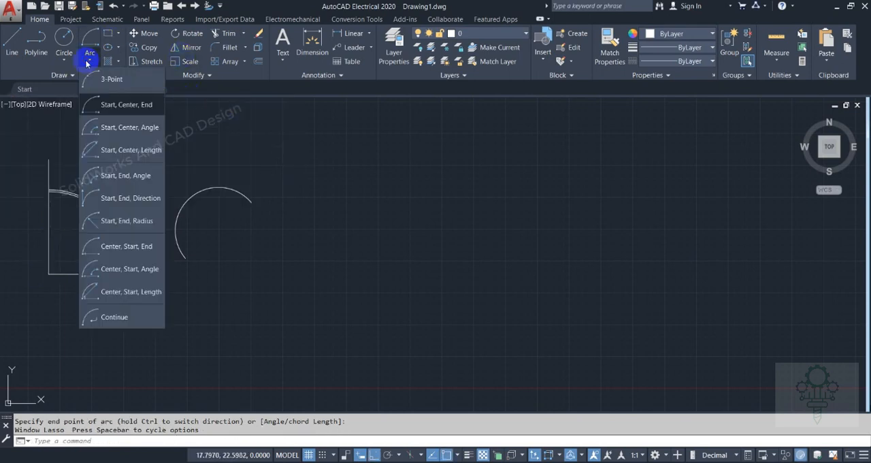
pyautogui.click(11, 42)
pyautogui.click(264, 144)
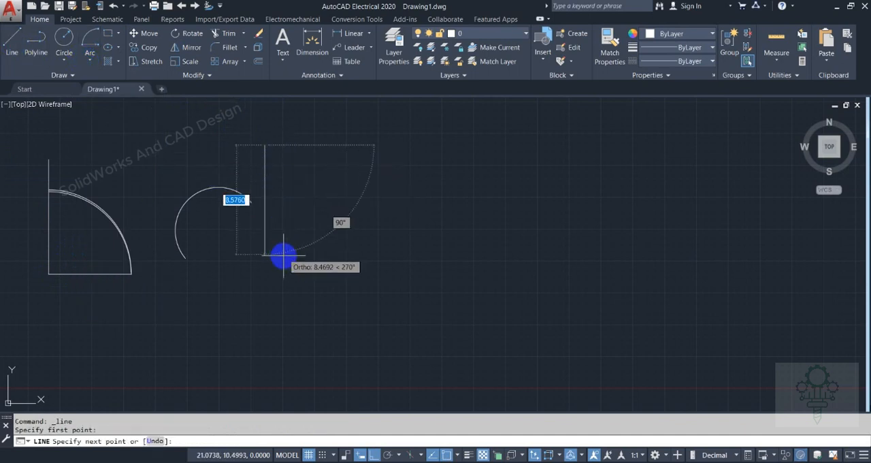
pyautogui.click(264, 275)
pyautogui.click(354, 276)
pyautogui.rightClick(354, 276)
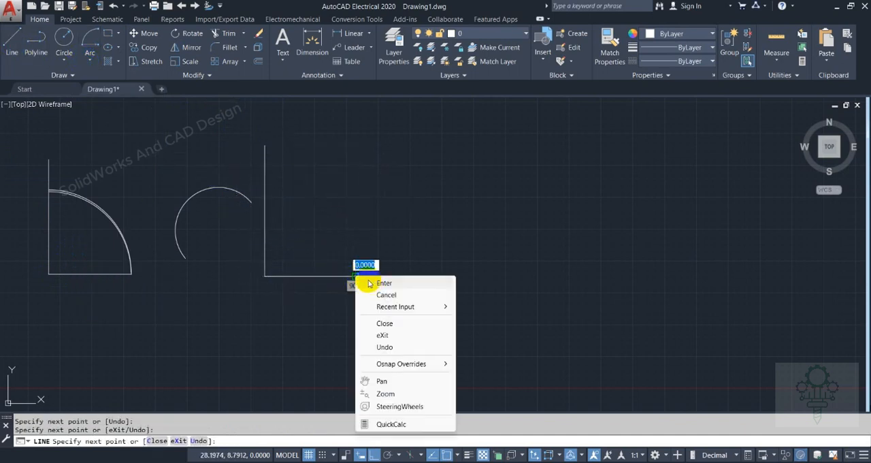
pyautogui.click(368, 283)
# Draw a Start, Center, Angle arc from the second L's horizontal free end, centred on its corner, with a 90° included angle
pyautogui.click(87, 54)
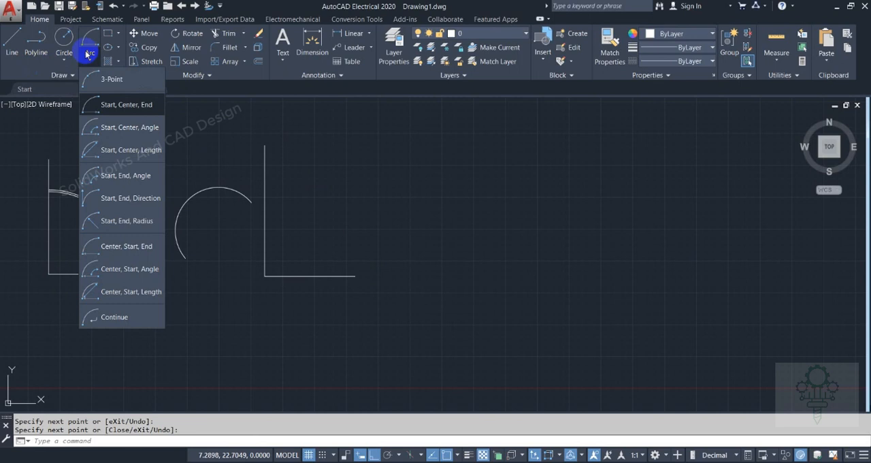
pyautogui.click(119, 127)
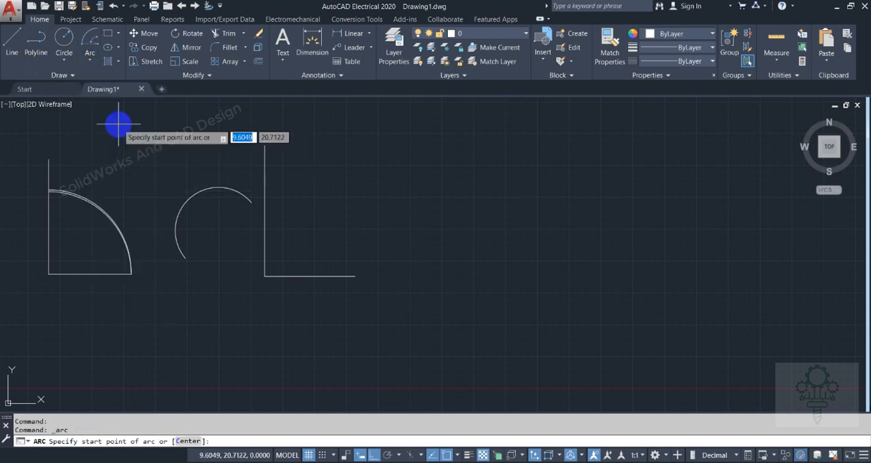
pyautogui.click(89, 56)
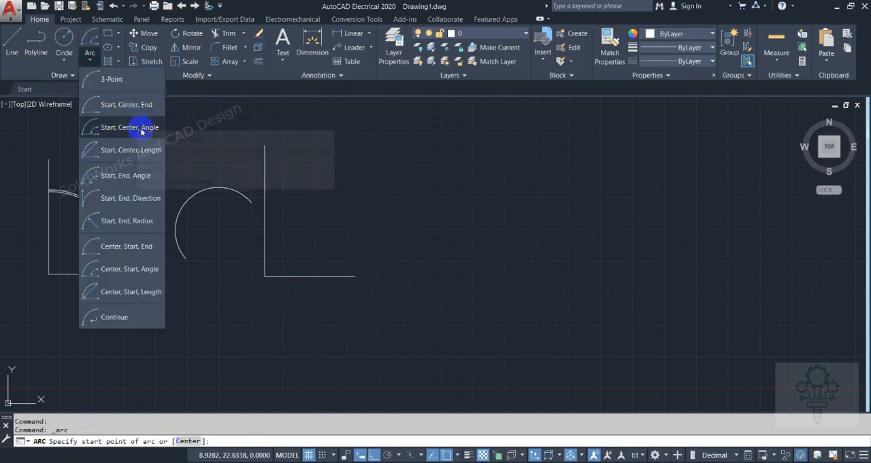
pyautogui.click(125, 129)
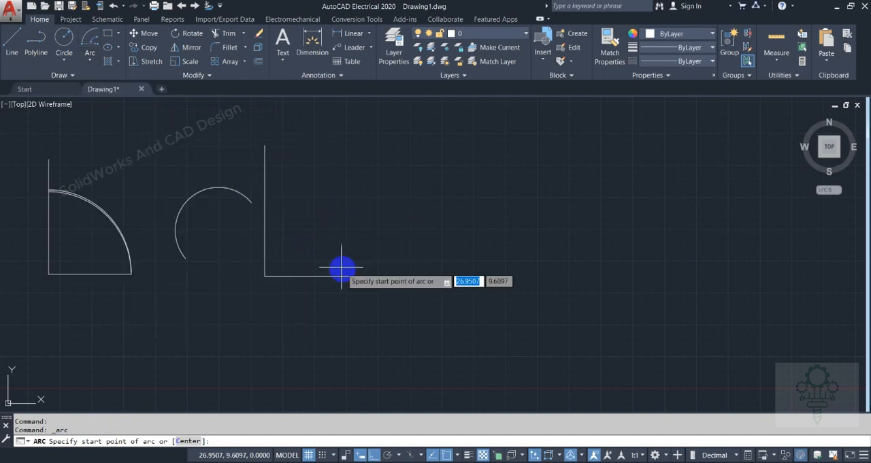
pyautogui.click(355, 275)
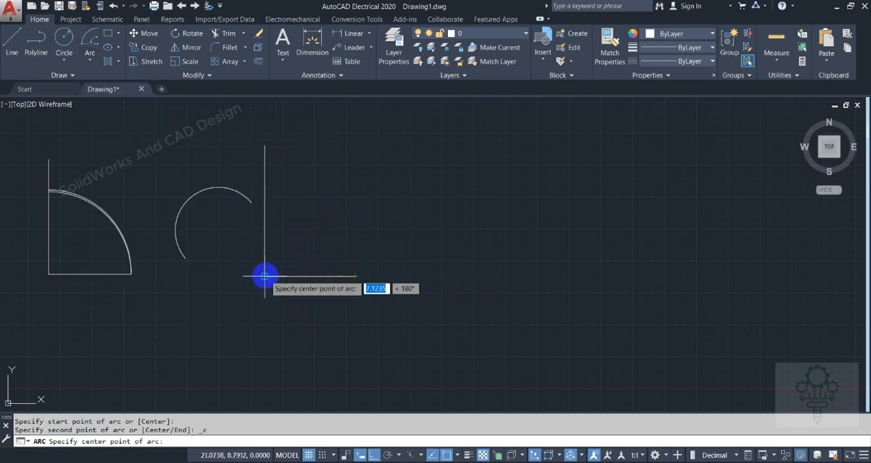
pyautogui.click(264, 275)
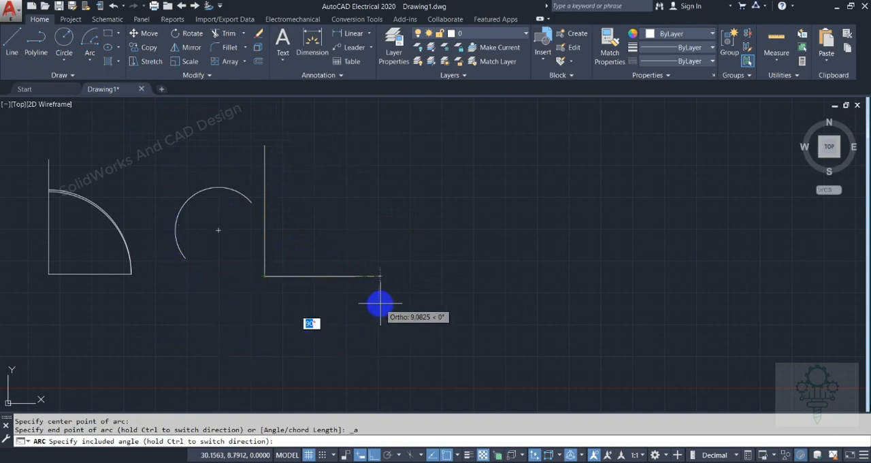
pyautogui.click(308, 160)
# Delete the freestanding arc between the two L figures
pyautogui.click(211, 188)
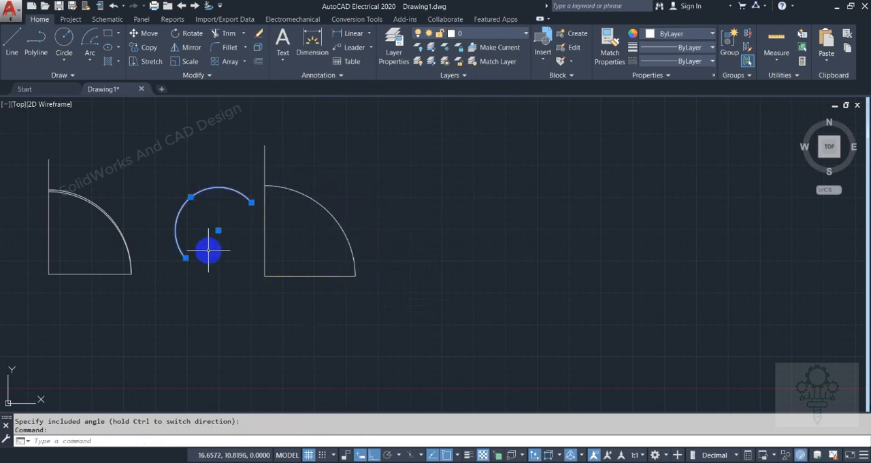
pyautogui.press('Delete')
pyautogui.scroll(-2, 212, 258)
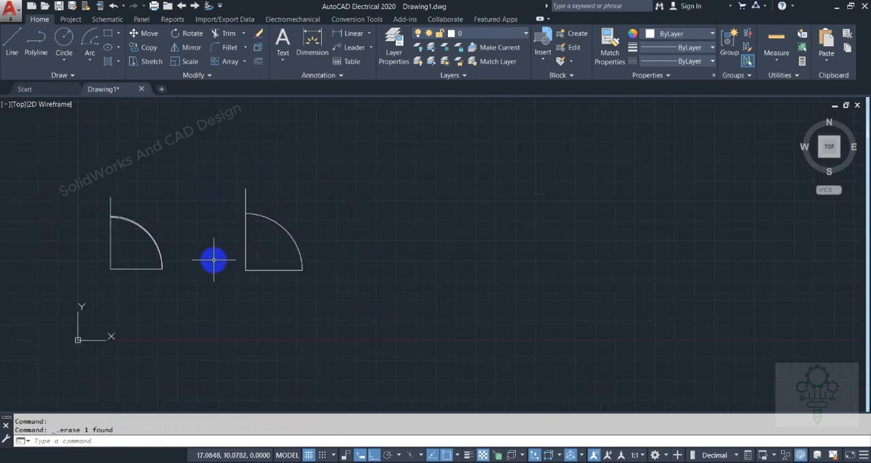
pyautogui.moveTo(366, 254); pyautogui.dragTo(326, 258, button='middle')
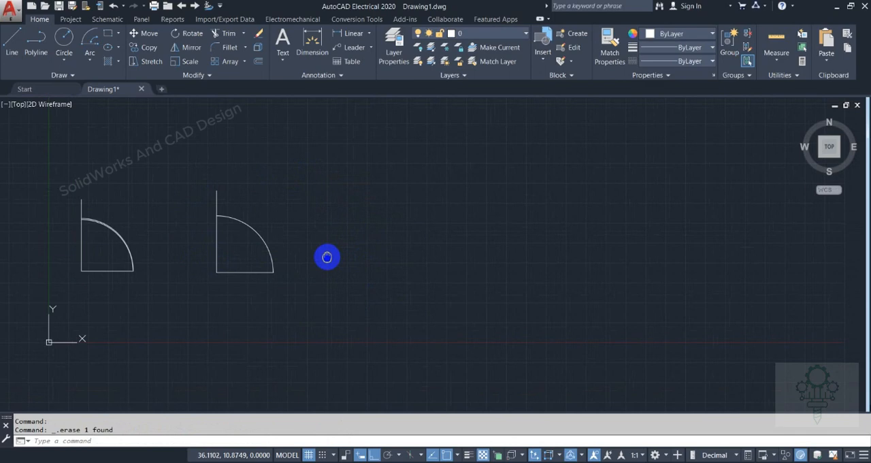
# Draw a third L of two lines to the right of the second L, with a horizontal leg about 8 units long
pyautogui.click(93, 61)
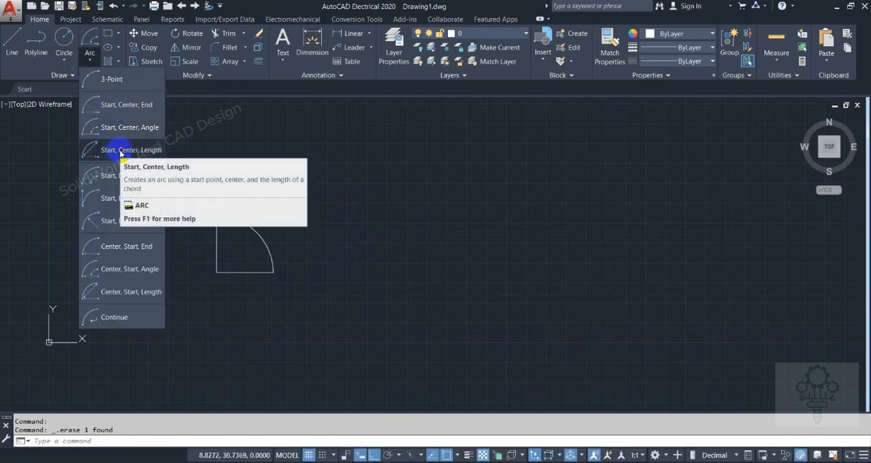
pyautogui.click(15, 45)
pyautogui.click(307, 189)
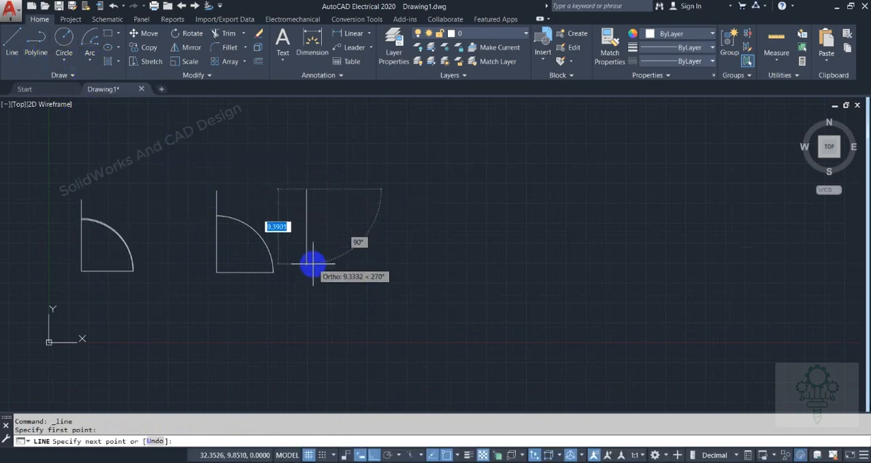
pyautogui.click(310, 272)
pyautogui.rightClick(370, 273)
pyautogui.click(379, 282)
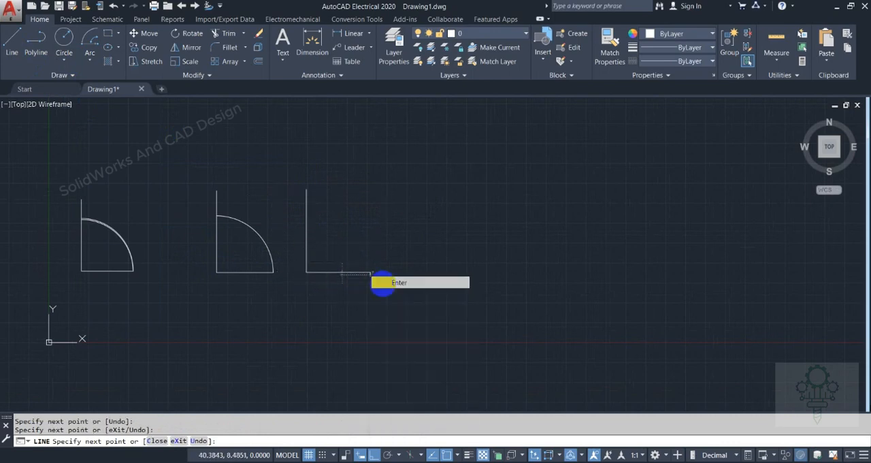
# Draw a Start, Center, Length arc from the third L's horizontal free end, centred on its corner, with a chord reaching past the vertical line
pyautogui.click(87, 58)
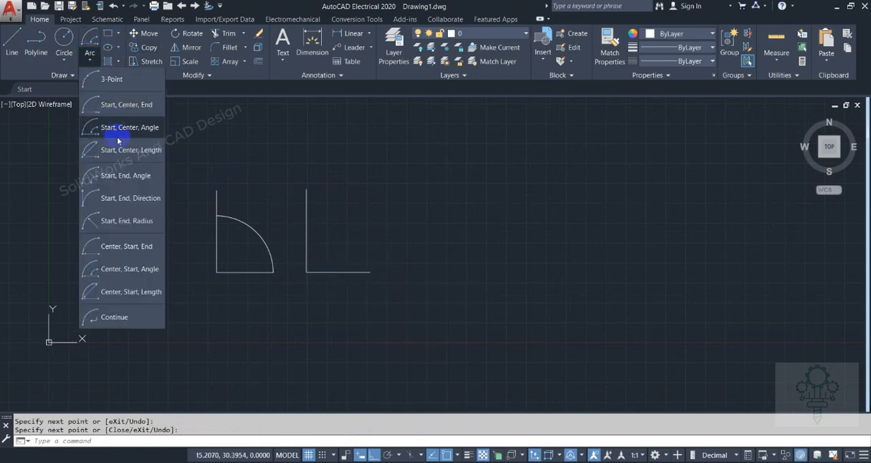
pyautogui.click(131, 150)
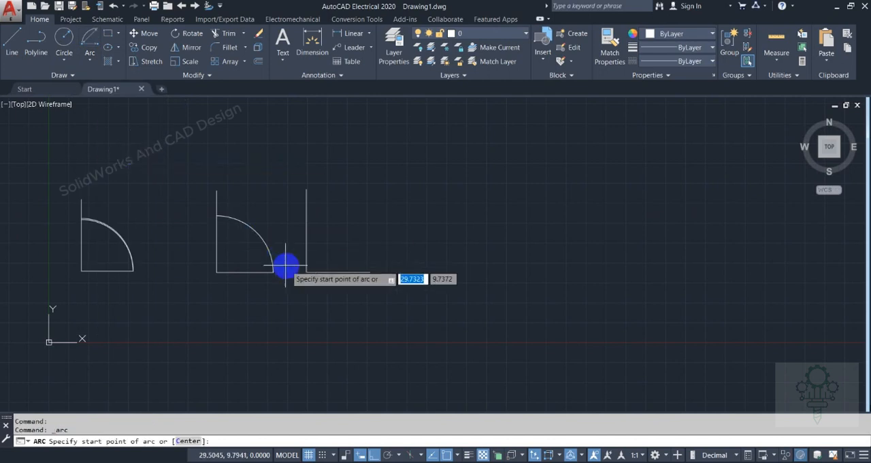
pyautogui.click(370, 272)
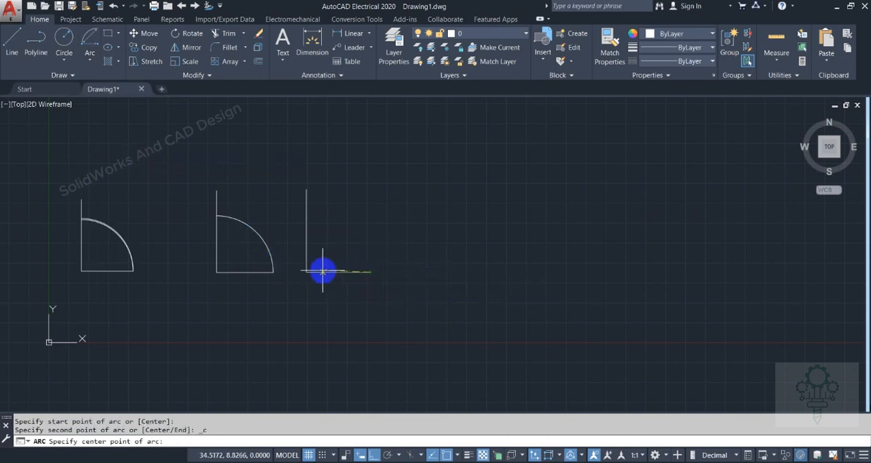
pyautogui.click(306, 272)
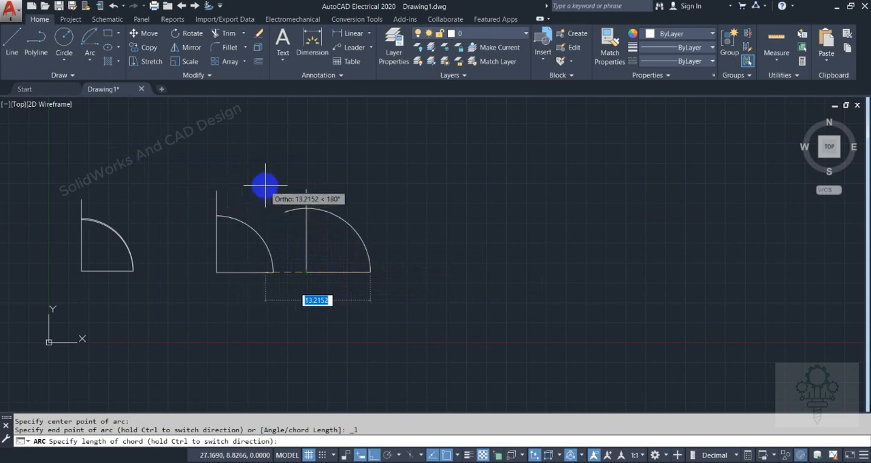
pyautogui.scroll(2, 297, 181)
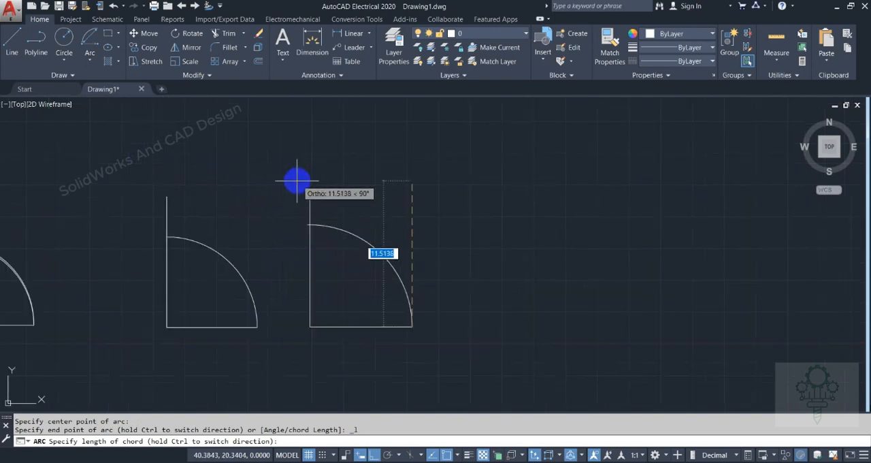
pyautogui.click(311, 196)
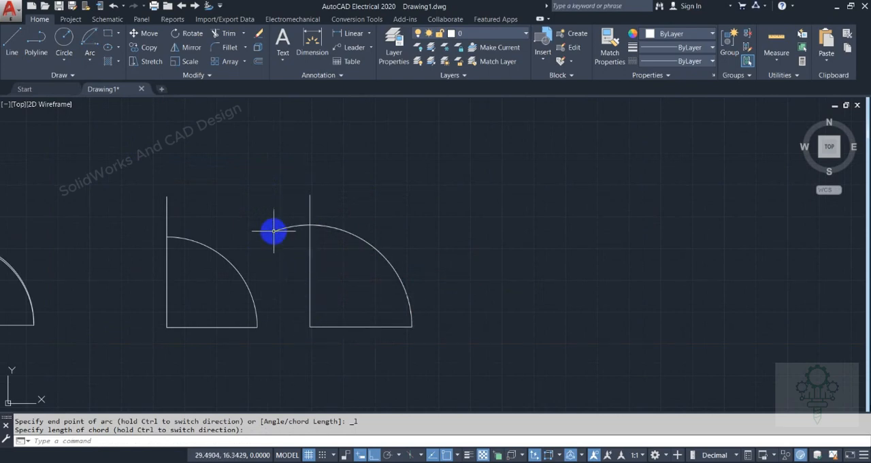
# Draw a fourth L of two lines to the right of the third L, with a horizontal leg about 9.36 units long
pyautogui.click(15, 57)
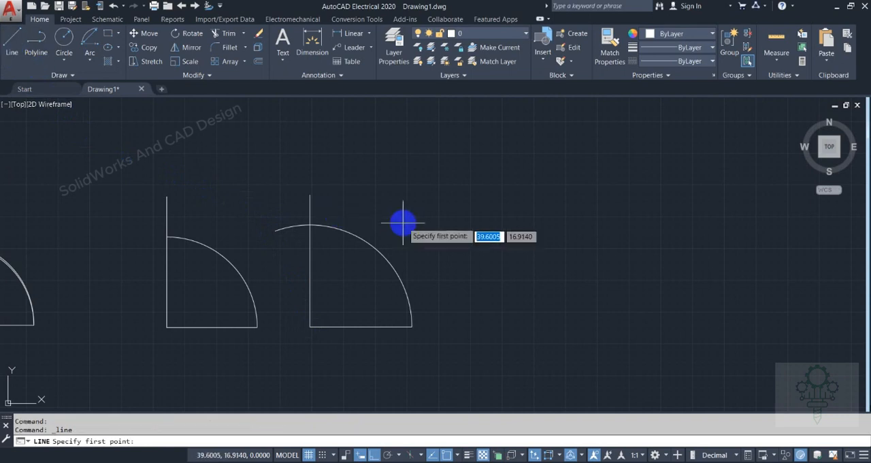
pyautogui.click(437, 191)
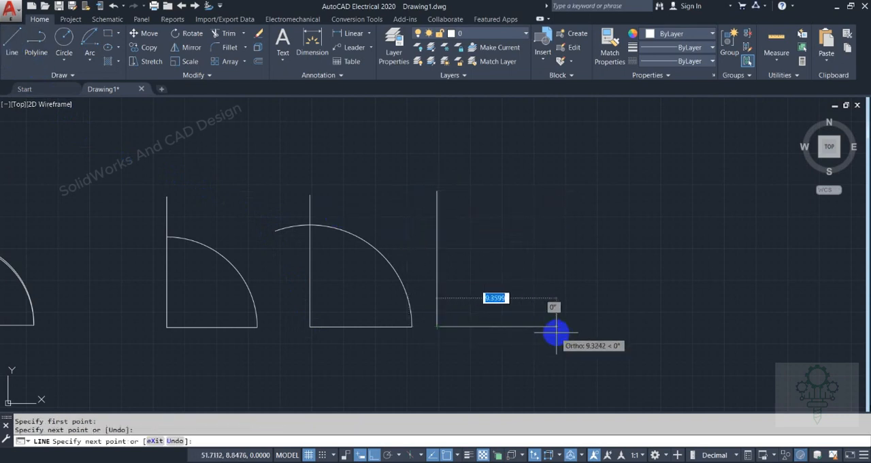
pyautogui.click(556, 329)
pyautogui.rightClick(556, 330)
pyautogui.click(577, 184)
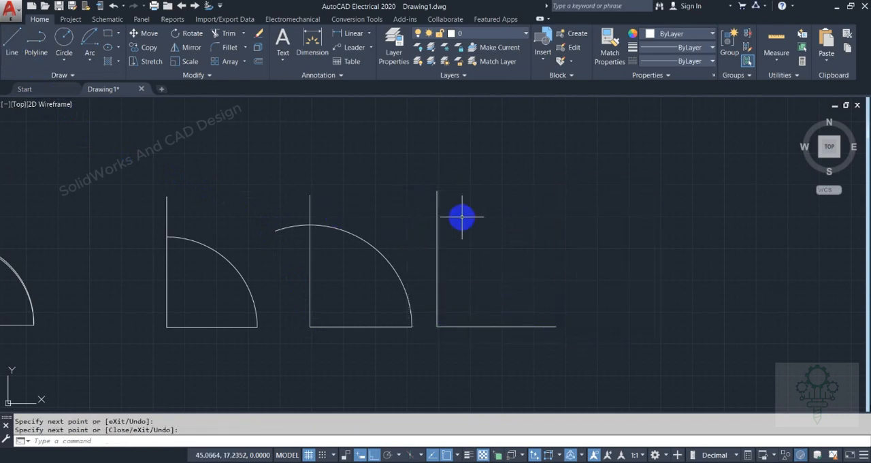
# Draw a Start, End, Angle arc from the fourth L's horizontal free end to its vertical line's upper end, with a 90° included angle
pyautogui.click(94, 60)
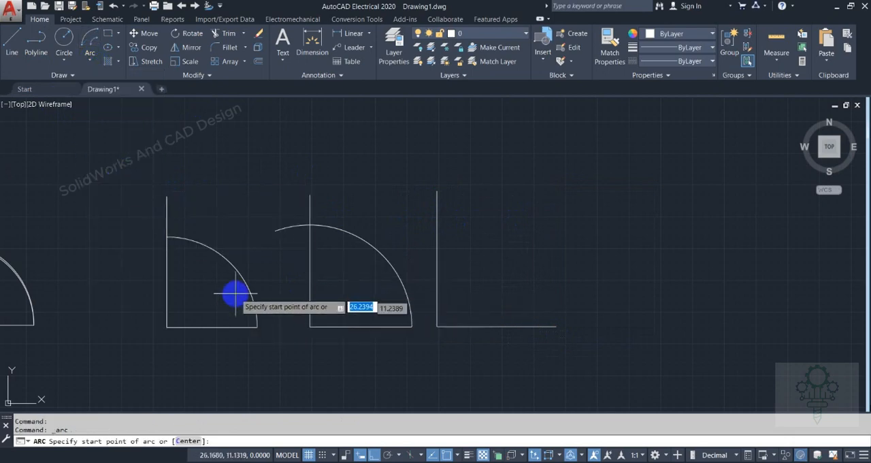
pyautogui.click(90, 57)
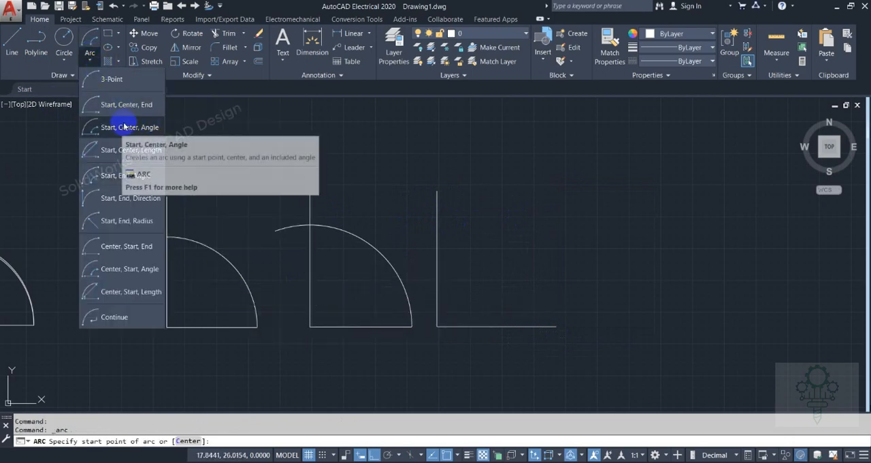
pyautogui.click(117, 176)
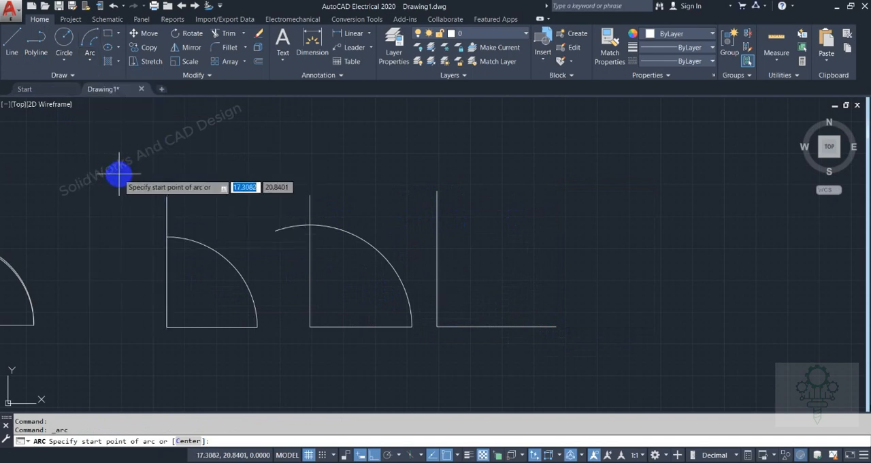
pyautogui.click(556, 326)
pyautogui.click(436, 191)
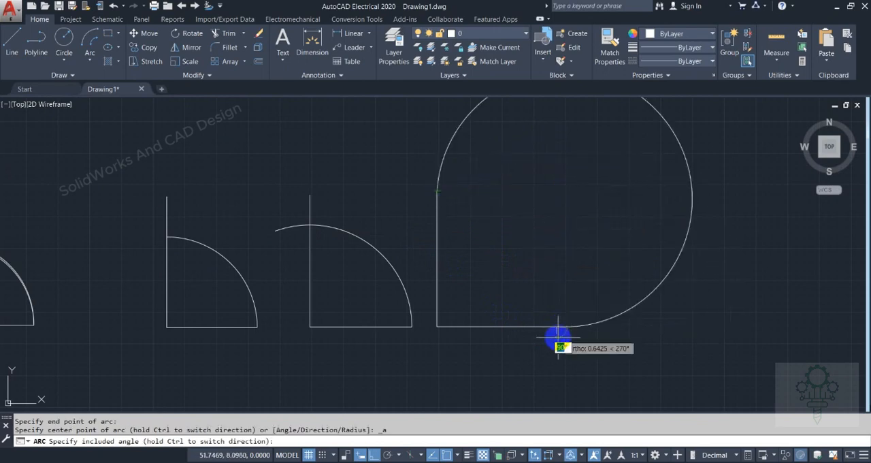
pyautogui.click(546, 160)
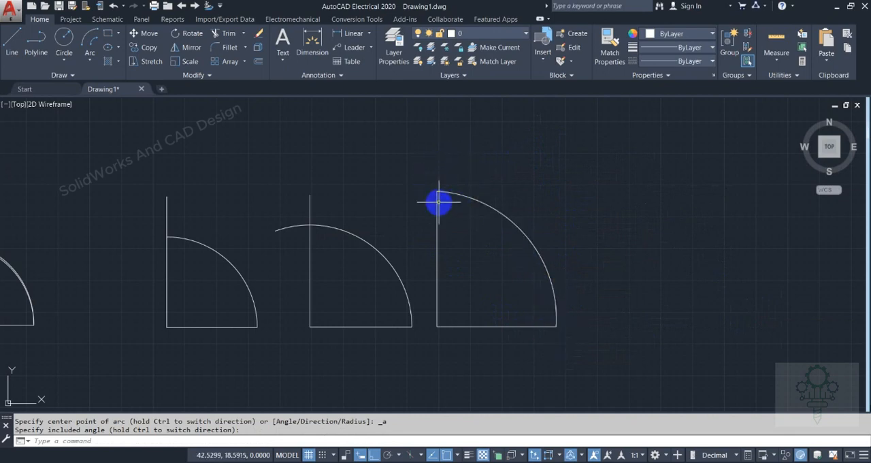
# Draw a second Start, End, Angle arc from the fourth L's horizontal free end to its corner, with a 180° included angle
pyautogui.click(90, 59)
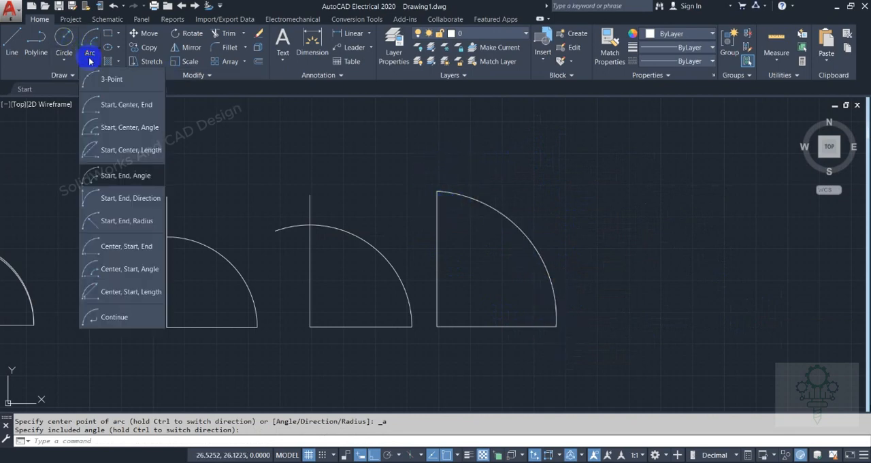
pyautogui.click(113, 170)
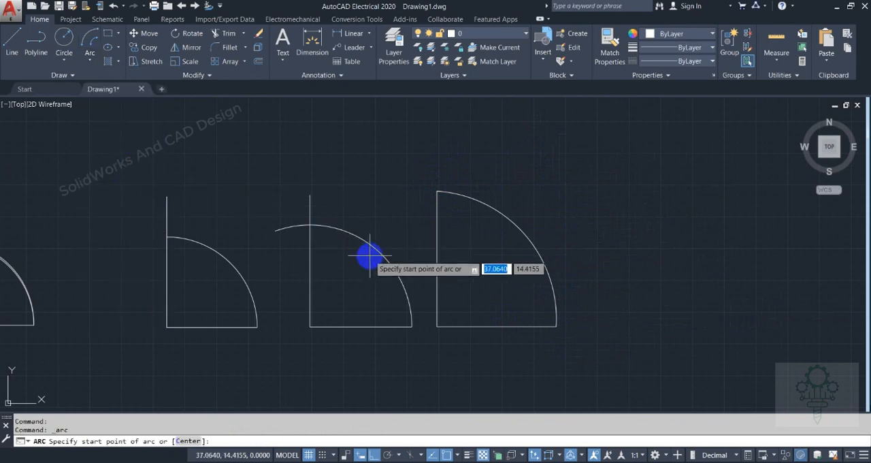
pyautogui.click(556, 327)
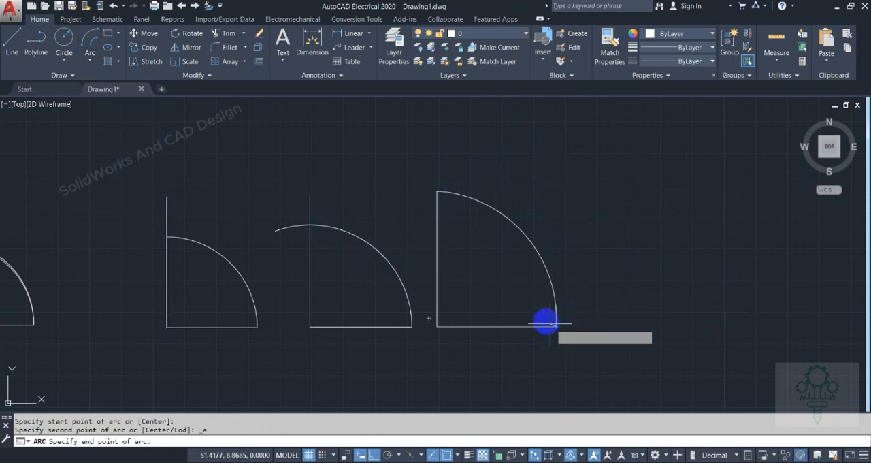
pyautogui.click(437, 327)
pyautogui.click(446, 358)
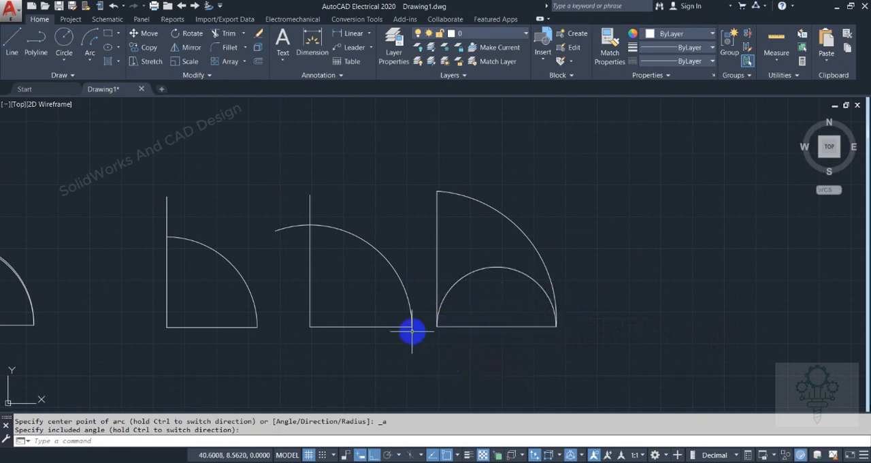
# Draw a fifth L of two lines to the right of the fourth L, with a horizontal leg about 11 units long
pyautogui.scroll(-2, 365, 295)
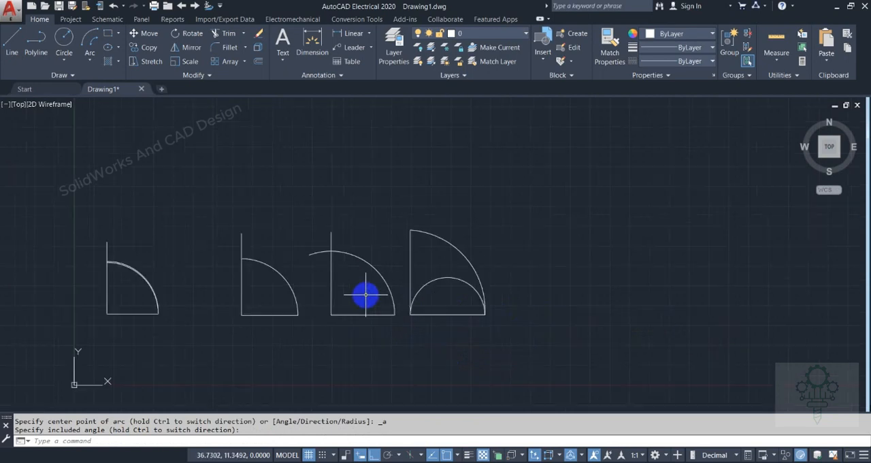
pyautogui.click(311, 248)
pyautogui.click(11, 41)
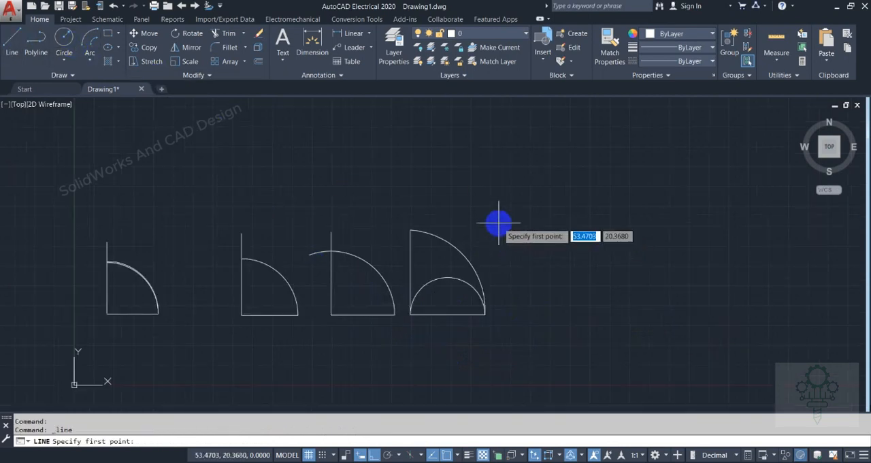
pyautogui.click(499, 222)
pyautogui.click(504, 316)
pyautogui.click(587, 314)
pyautogui.rightClick(588, 315)
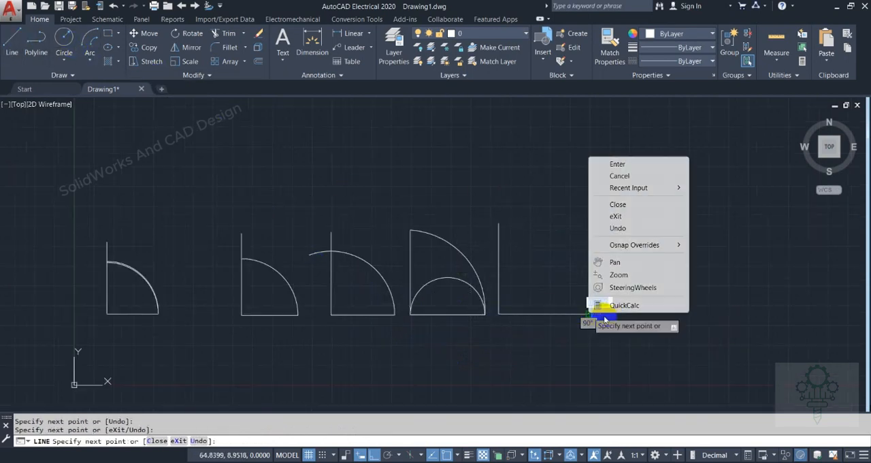
pyautogui.click(627, 176)
# Draw a Start, End, Direction arc from the fifth L's horizontal free end to its vertical line's upper end, with a 90° tangent direction
pyautogui.click(91, 58)
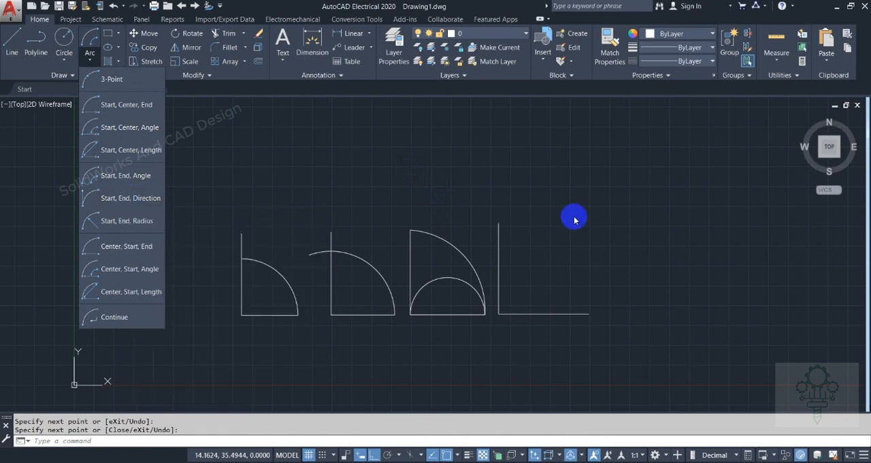
pyautogui.click(144, 194)
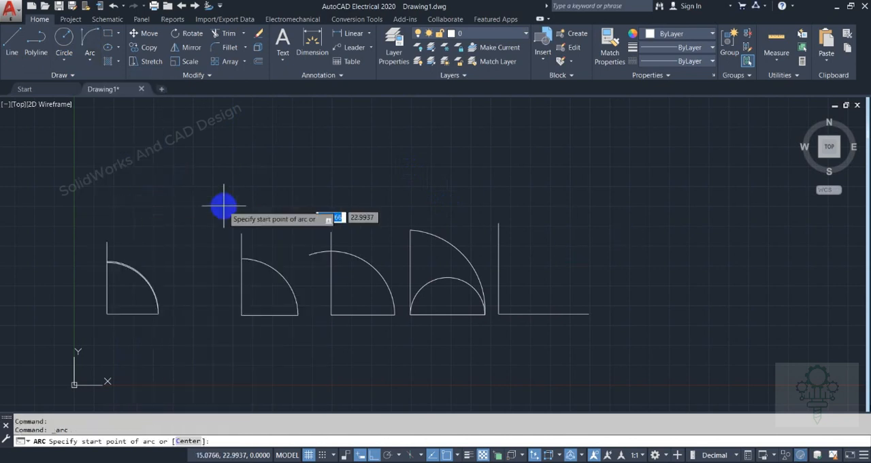
pyautogui.click(588, 313)
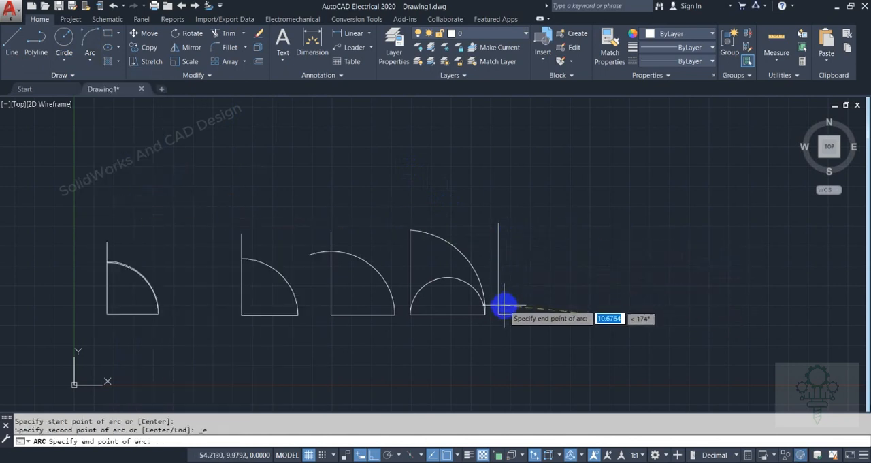
pyautogui.click(499, 223)
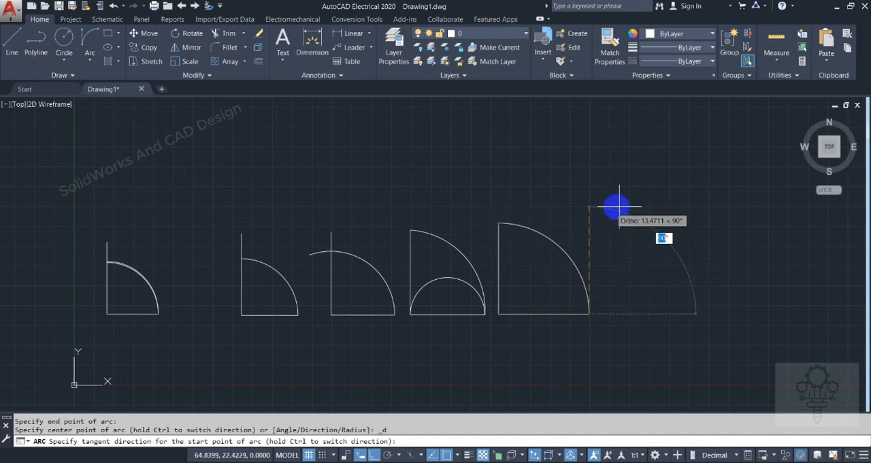
pyautogui.click(537, 174)
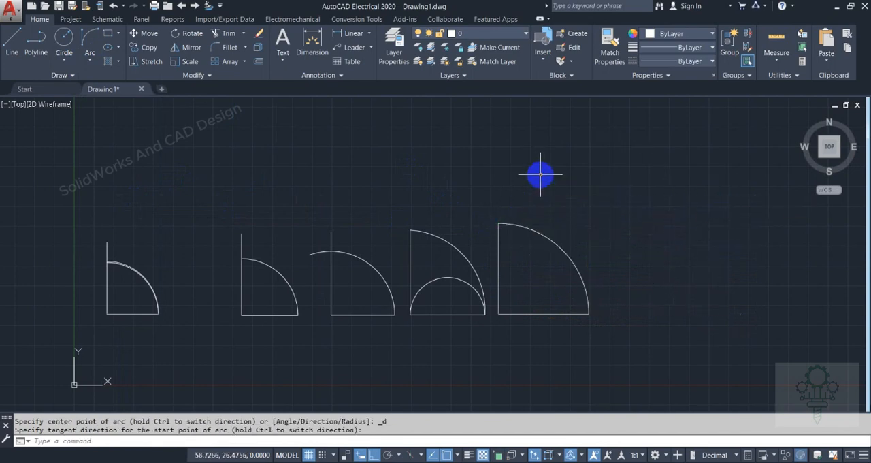
# Draw a Center, Radius circle with radius 5 in the empty area above the second L
pyautogui.click(87, 62)
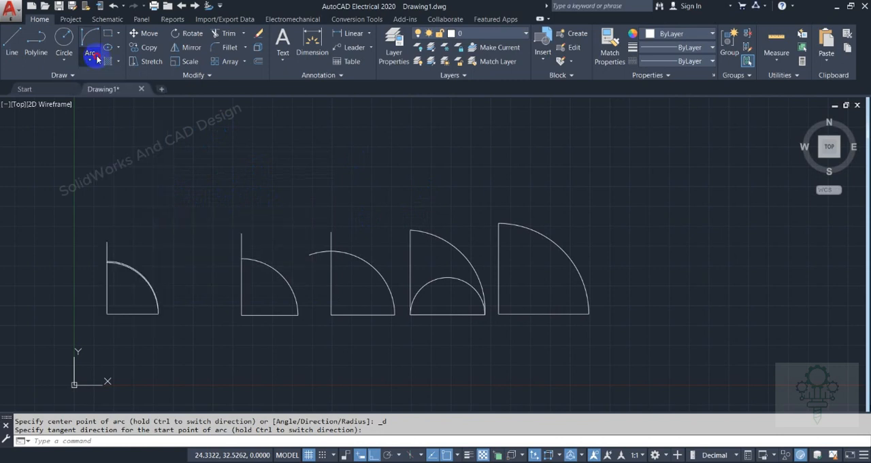
pyautogui.click(71, 61)
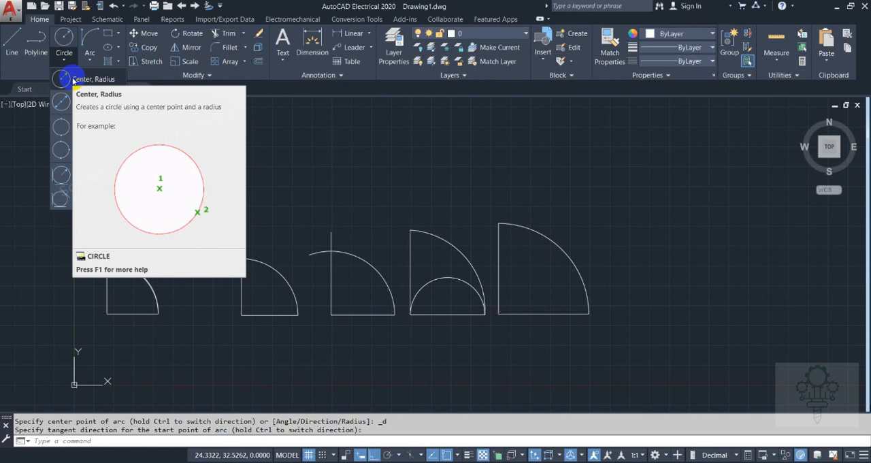
pyautogui.click(74, 79)
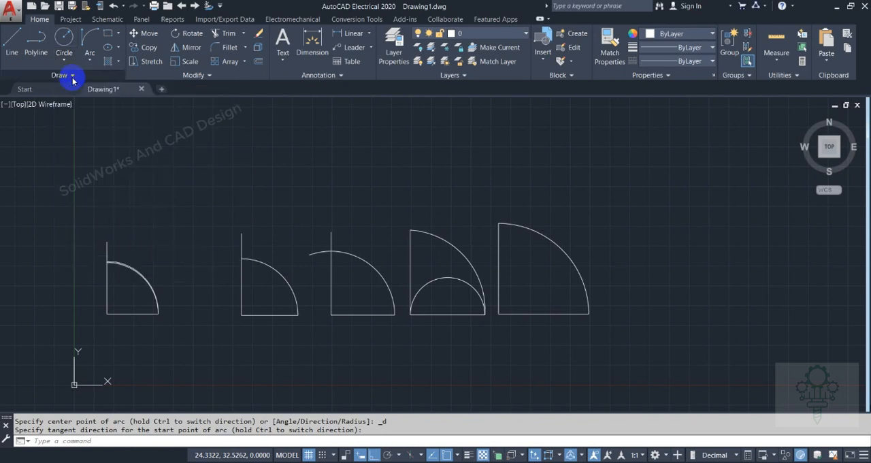
pyautogui.click(222, 177)
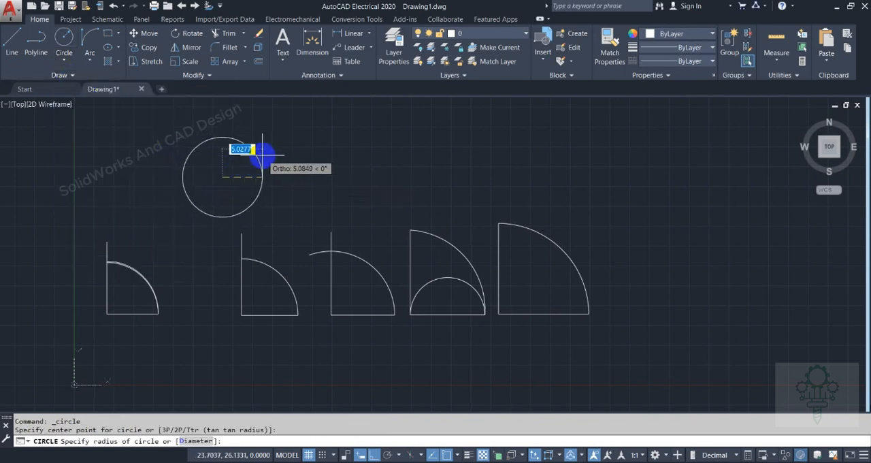
pyautogui.press('Return')
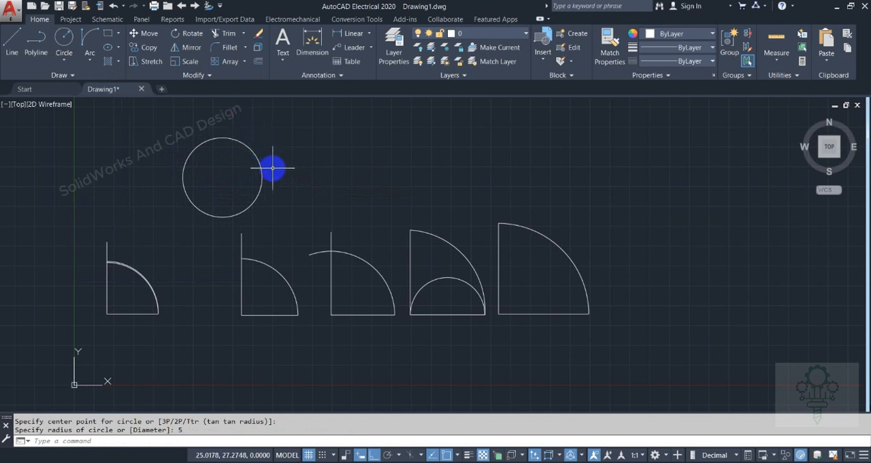
# Draw two connected lines from the circle's top quadrant to its center and on to its right quadrant
pyautogui.click(12, 47)
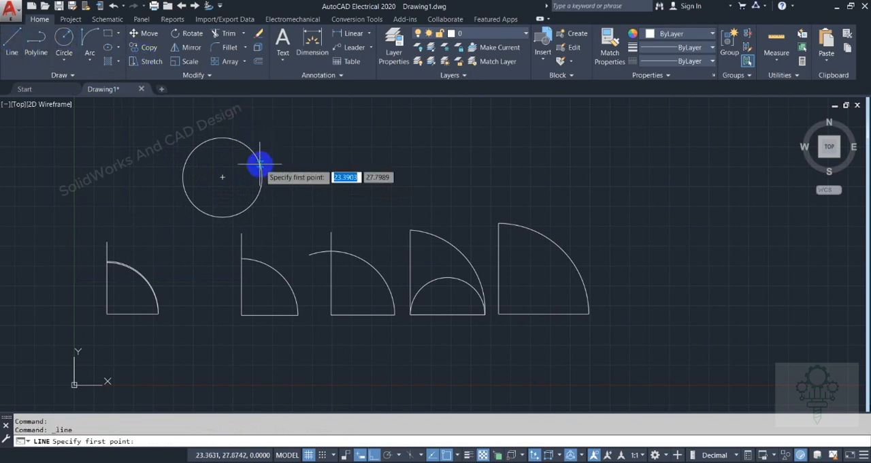
pyautogui.click(222, 138)
pyautogui.click(223, 177)
pyautogui.click(262, 176)
pyautogui.rightClick(260, 169)
pyautogui.click(279, 175)
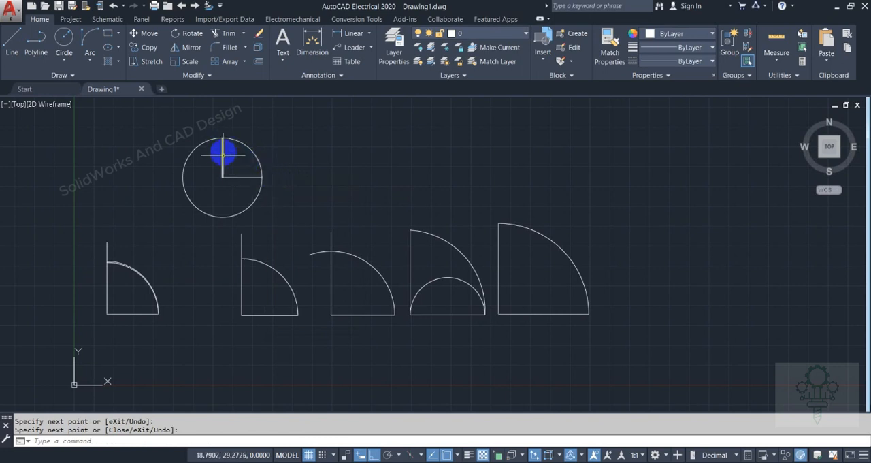
# Erase the vertical line between the circle's center and its top quadrant
pyautogui.moveTo(223, 154)
pyautogui.mouseDown()
pyautogui.moveTo(261, 170)
pyautogui.moveTo(223, 157)
pyautogui.mouseUp()
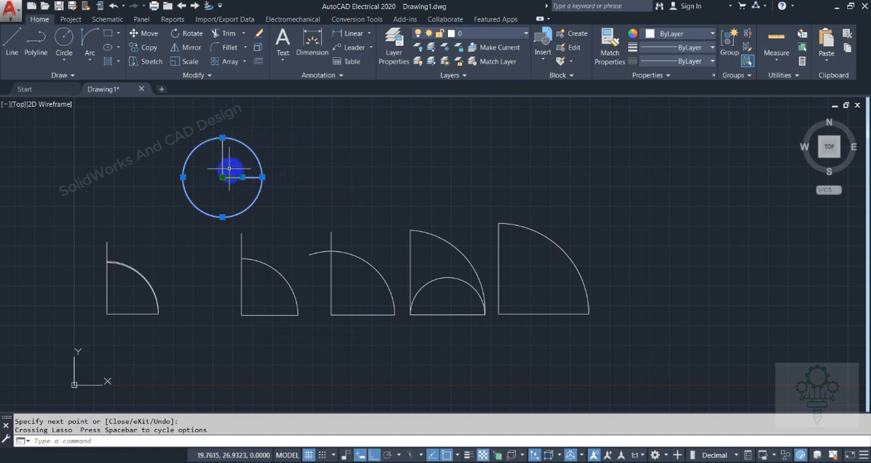
pyautogui.press('Escape')
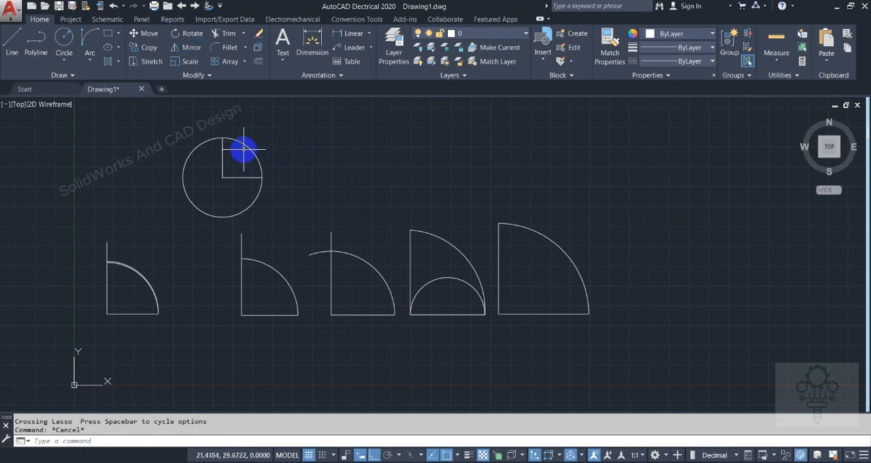
pyautogui.click(38, 37)
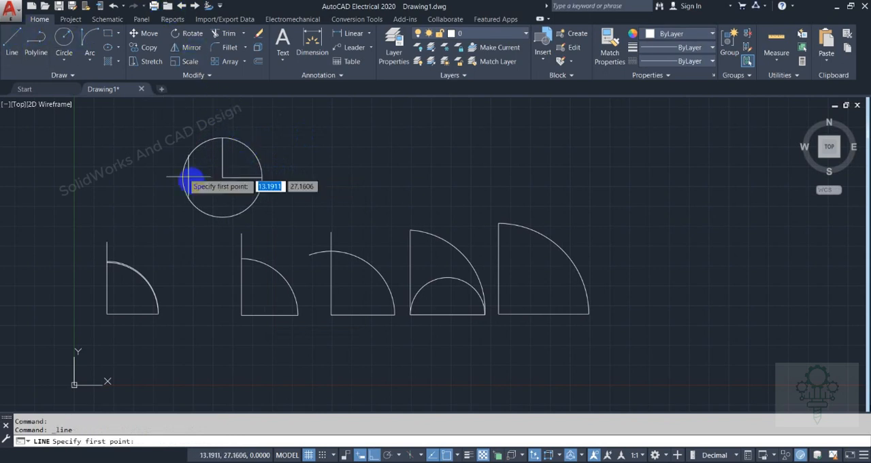
pyautogui.press('Escape')
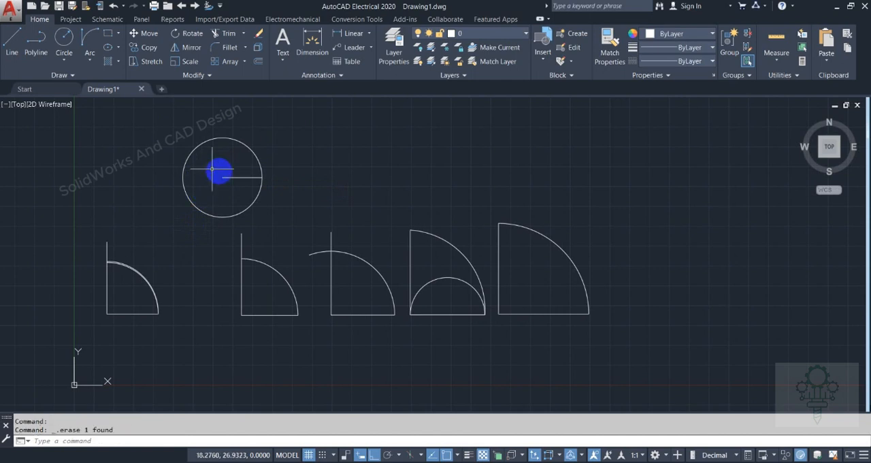
# Draw a vertical line from the circle's center down to its bottom quadrant
pyautogui.click(6, 47)
pyautogui.click(222, 178)
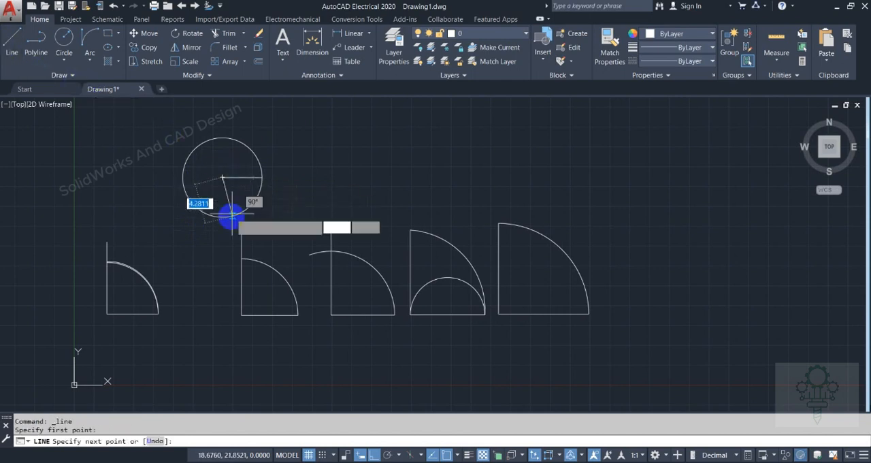
pyautogui.click(222, 216)
pyautogui.rightClick(224, 212)
pyautogui.click(235, 219)
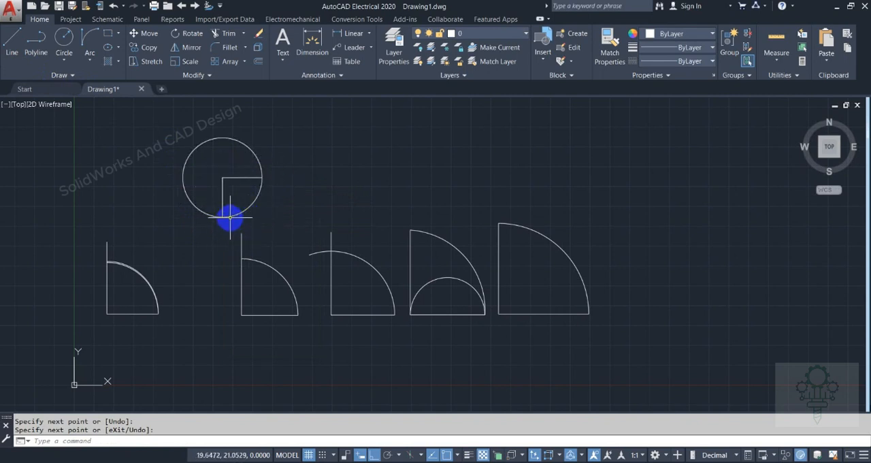
pyautogui.moveTo(233, 222)
pyautogui.mouseDown()
pyautogui.moveTo(282, 161)
pyautogui.moveTo(274, 130)
pyautogui.moveTo(280, 146)
pyautogui.mouseUp()
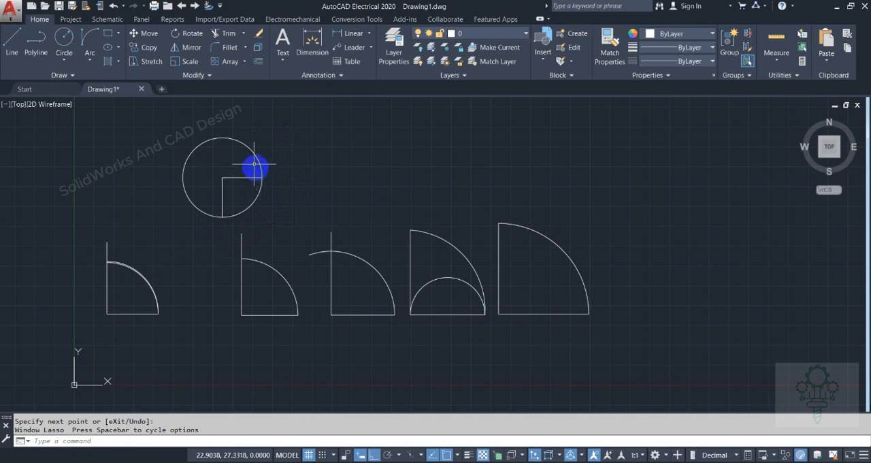
pyautogui.click(62, 55)
pyautogui.click(89, 56)
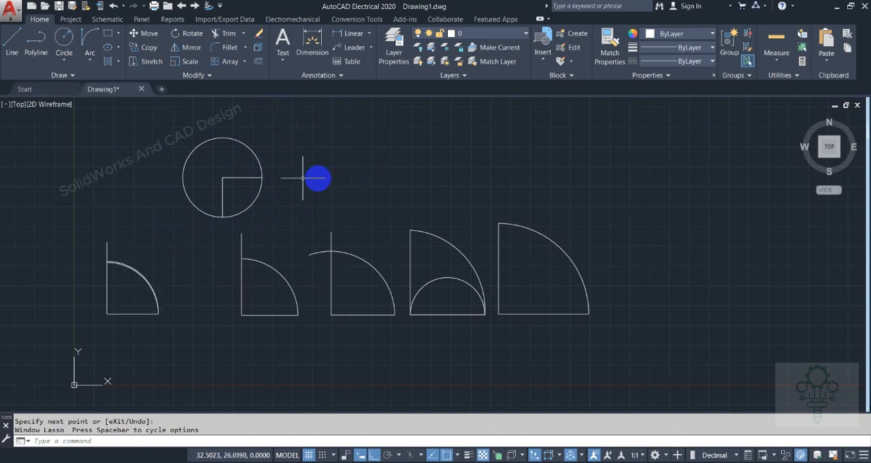
# Draw an L of two lines to the right of the circle, with a horizontal leg about 10.2 units long
pyautogui.click(14, 60)
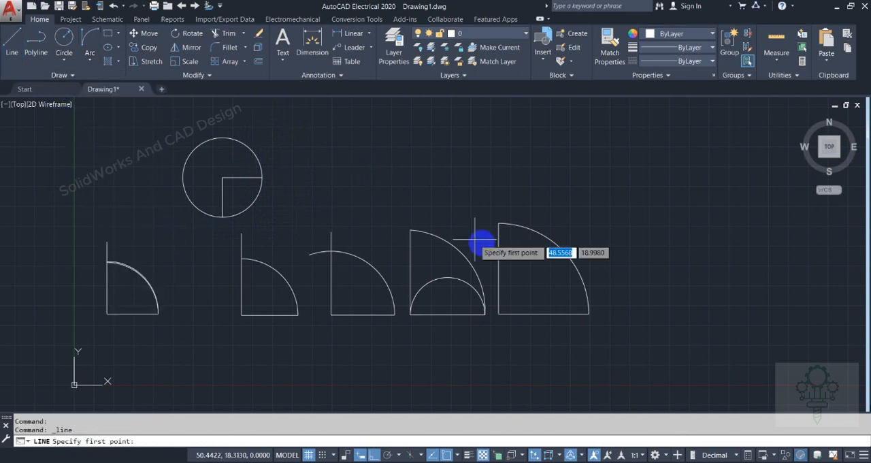
pyautogui.click(323, 129)
pyautogui.click(325, 204)
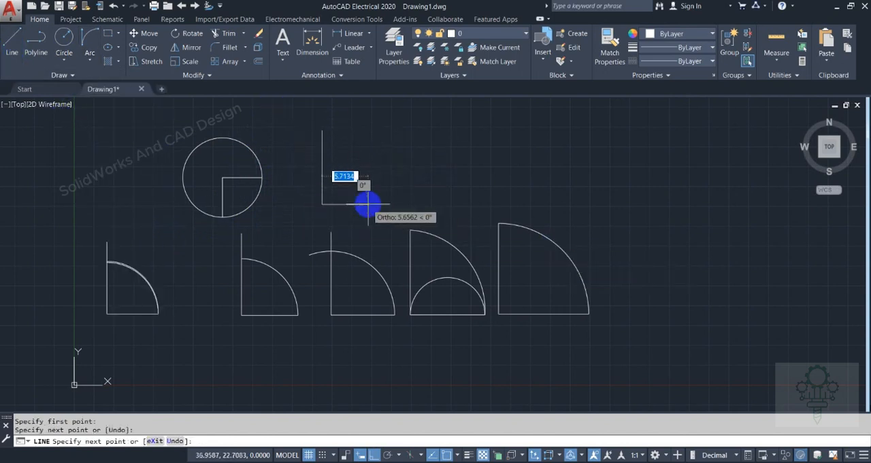
pyautogui.click(410, 205)
pyautogui.rightClick(416, 208)
pyautogui.click(416, 208)
# Draw a Start, End, Radius arc from the new L's horizontal free end to its vertical line's upper end, with radius 15
pyautogui.click(94, 63)
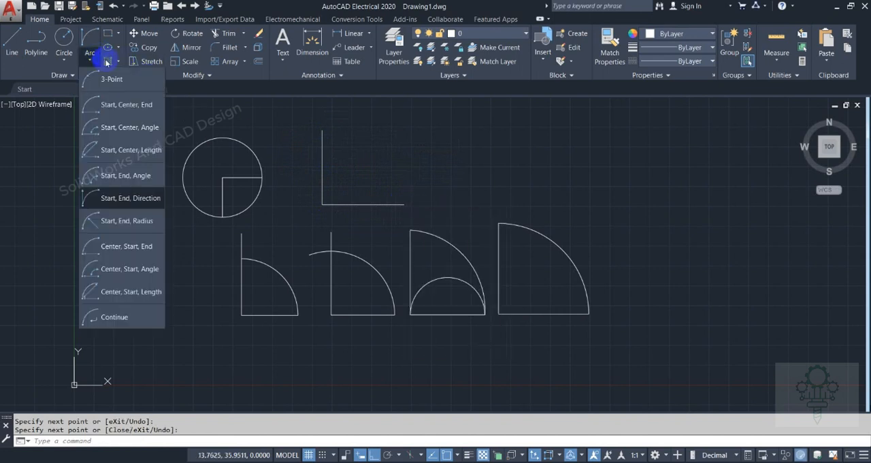
pyautogui.click(135, 220)
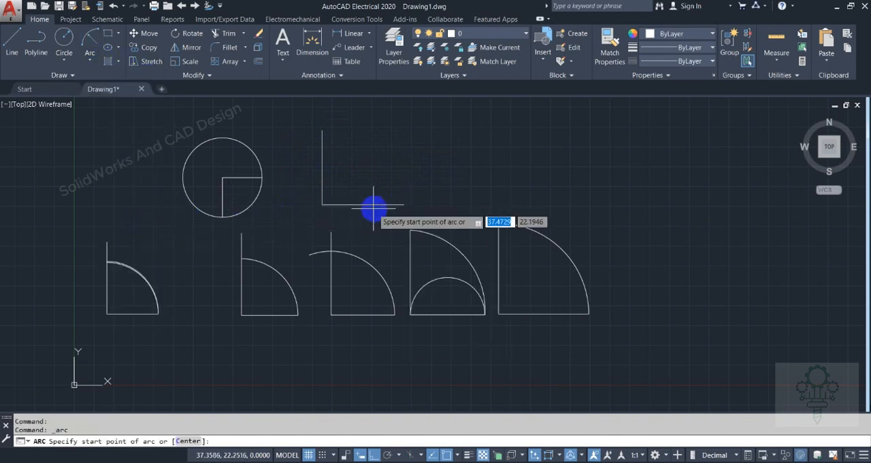
pyautogui.click(404, 204)
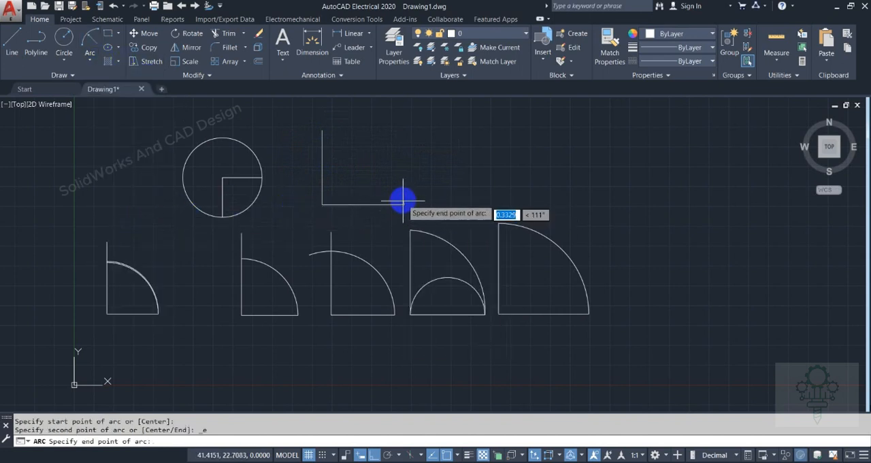
pyautogui.click(322, 130)
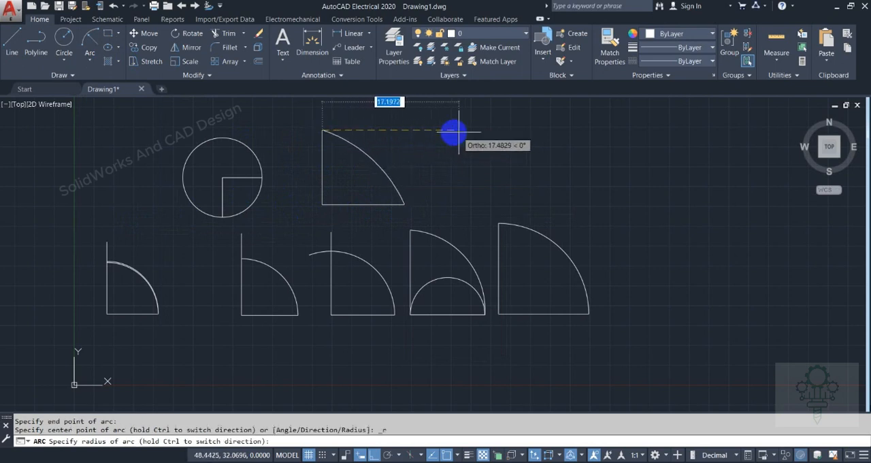
pyautogui.write('15')
pyautogui.press('Return')
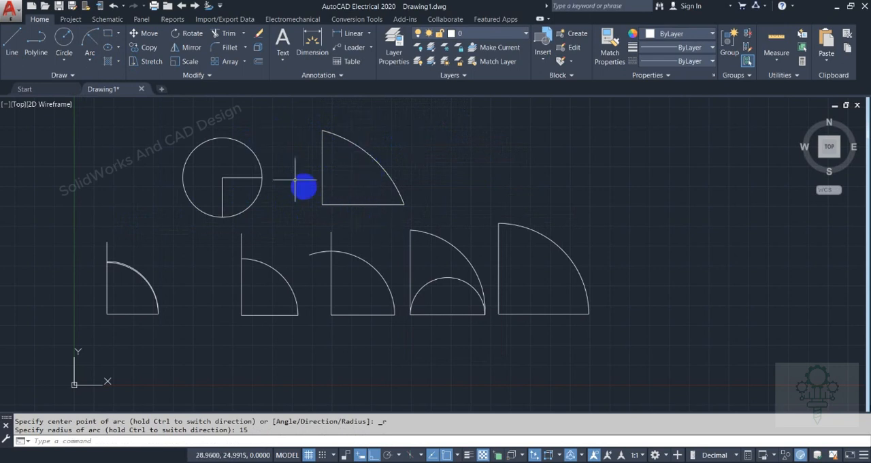
# Draw another L of two lines to the right of the radius 15 arc, with a horizontal leg about 7.8 units long
pyautogui.click(454, 128)
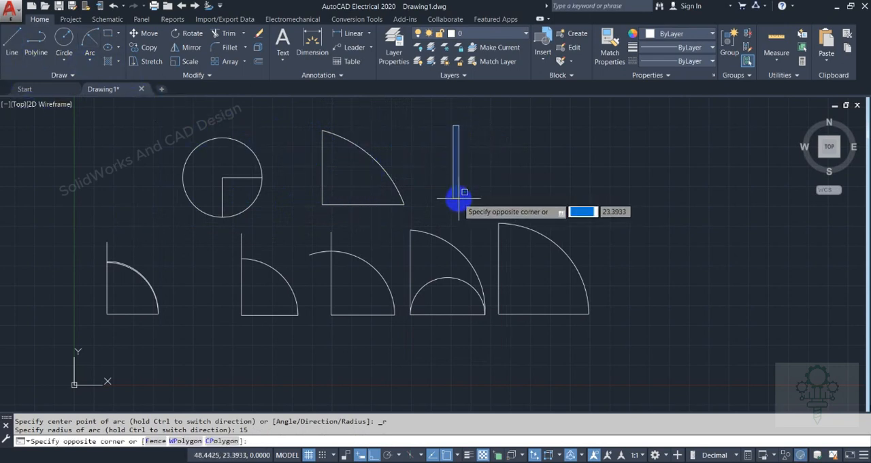
pyautogui.click(12, 39)
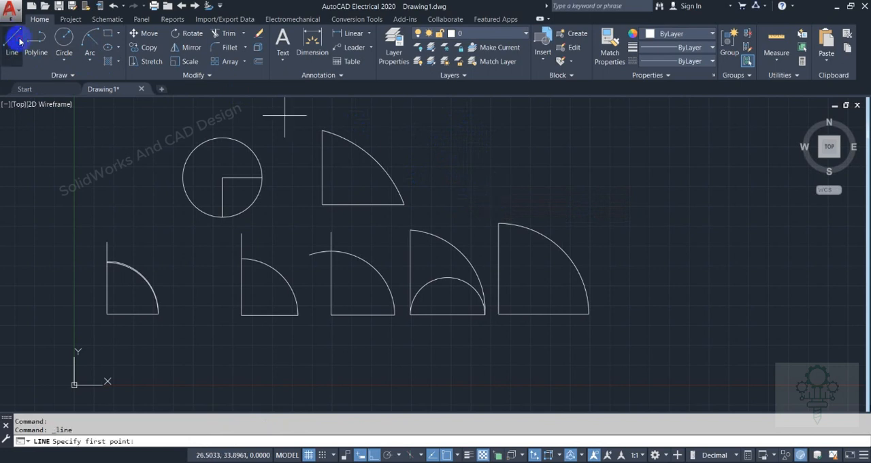
pyautogui.click(462, 127)
pyautogui.click(523, 198)
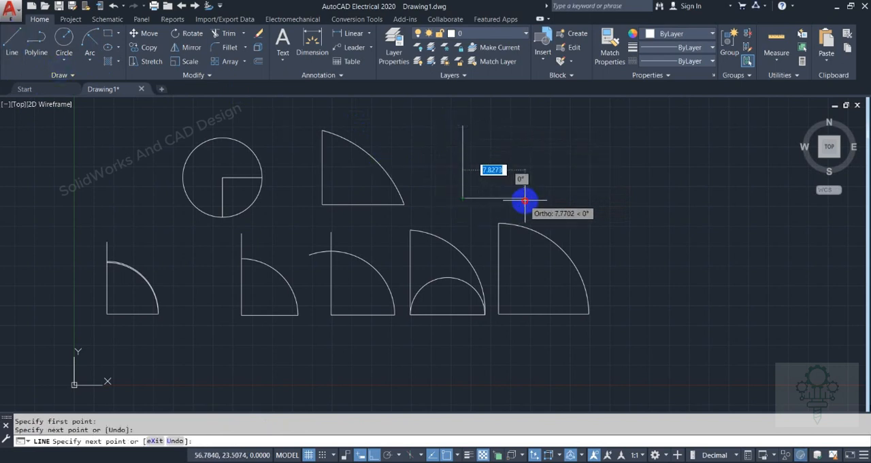
pyautogui.rightClick(528, 200)
pyautogui.click(548, 206)
# Draw a Start, End, Direction arc from the new L's upper vertical end to its horizontal free end, with the tangent direction straight down
pyautogui.click(94, 53)
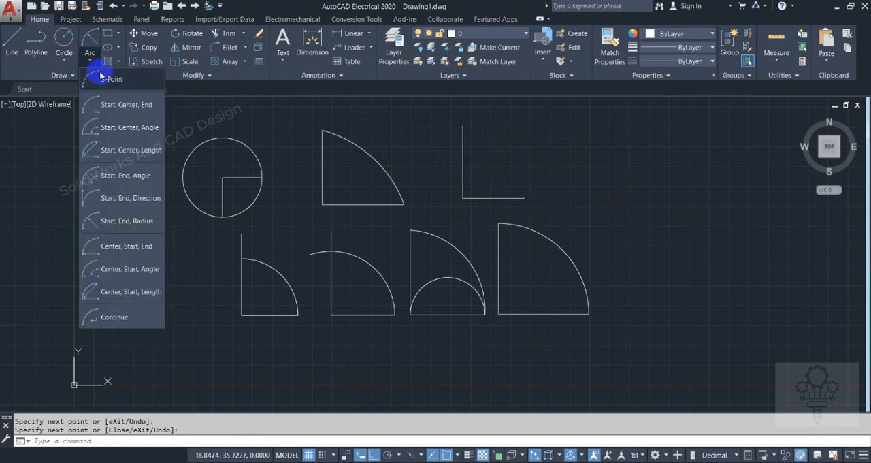
pyautogui.click(112, 196)
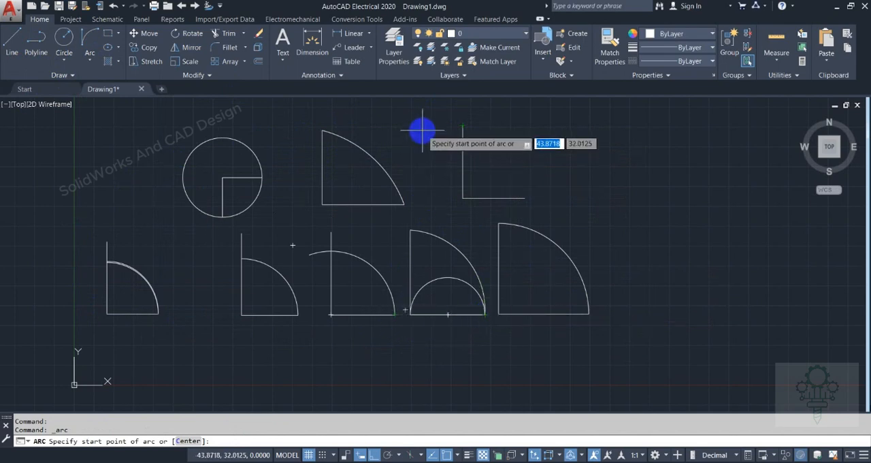
pyautogui.click(463, 125)
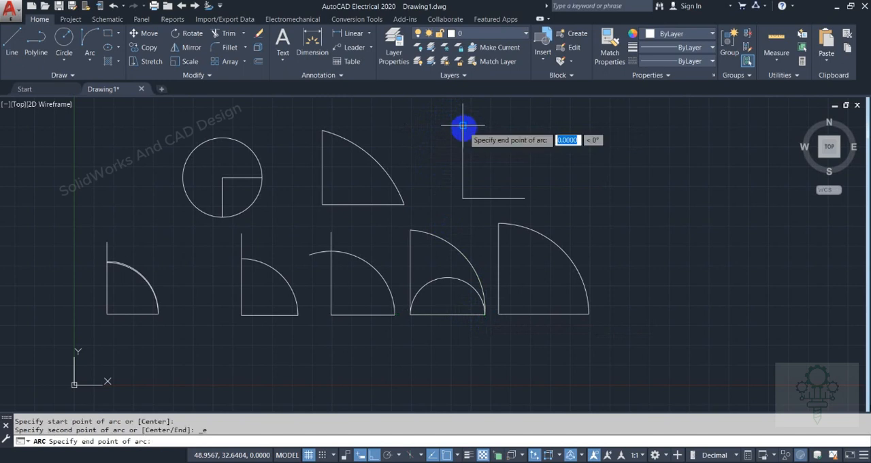
pyautogui.click(524, 198)
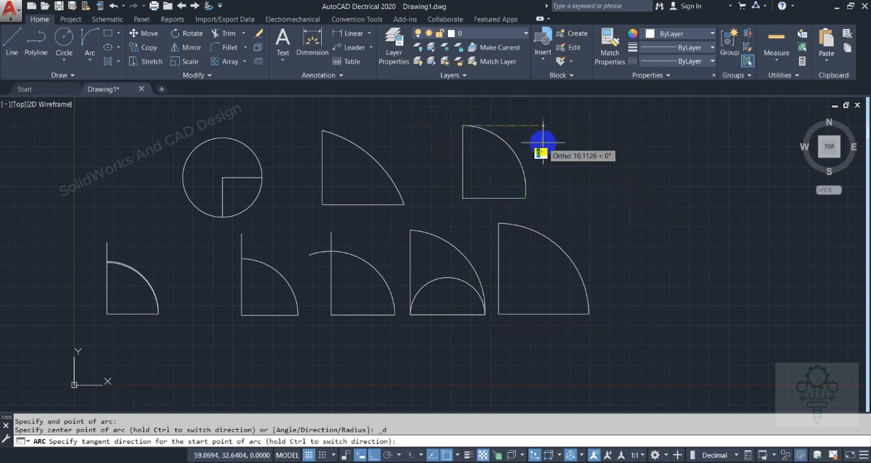
pyautogui.click(448, 161)
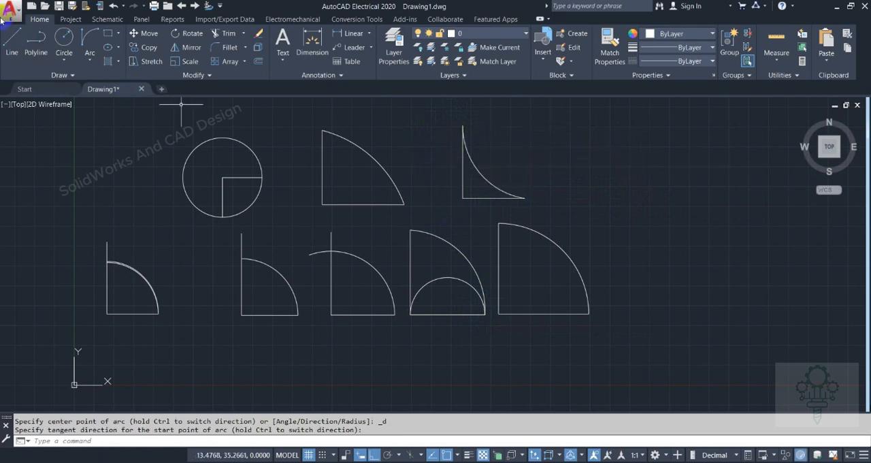
# Draw an L of two lines to the right of the inward-curving arc, with a horizontal leg about 8.9 units long
pyautogui.click(90, 60)
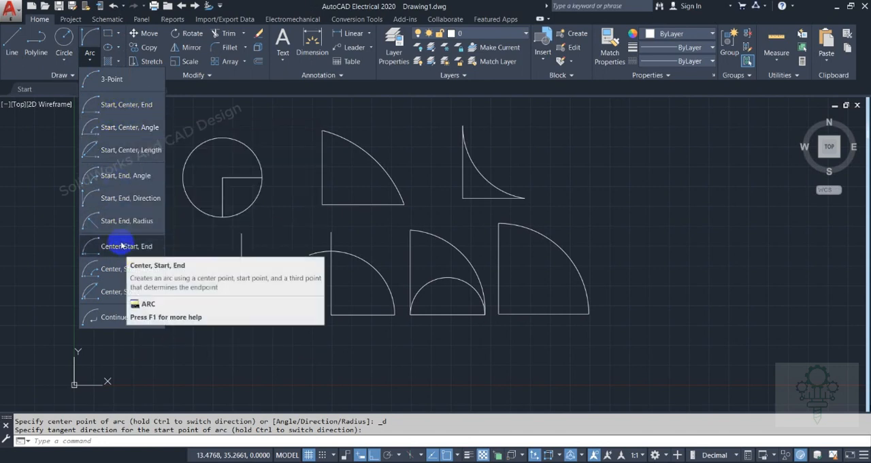
pyautogui.click(12, 40)
pyautogui.click(561, 153)
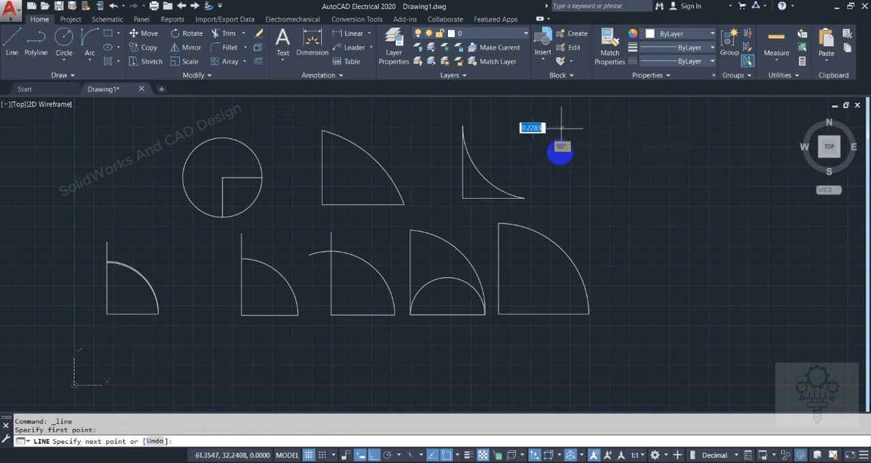
pyautogui.click(561, 203)
pyautogui.rightClick(631, 204)
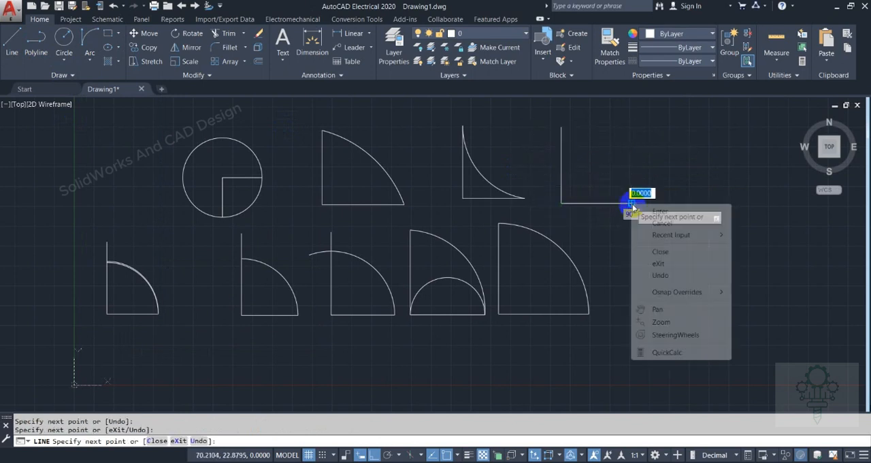
pyautogui.click(634, 209)
# Draw a Center, Start, End arc centered on the new L's corner, from its horizontal free end round to its vertical line
pyautogui.click(90, 68)
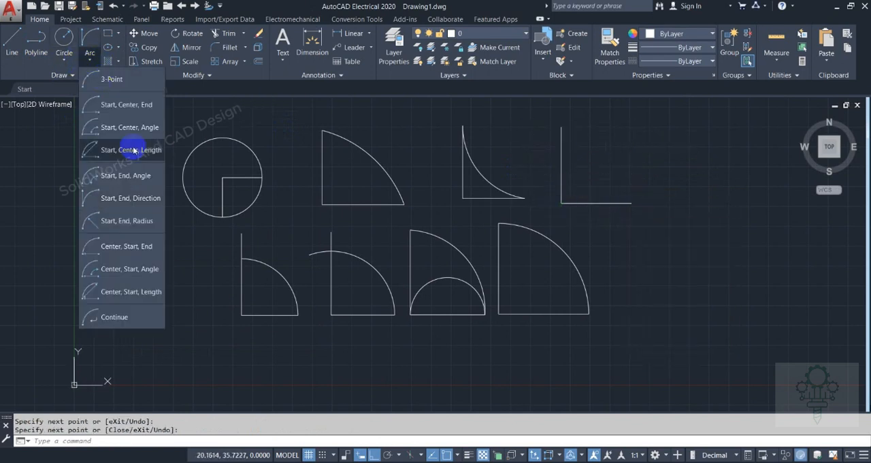
pyautogui.click(123, 250)
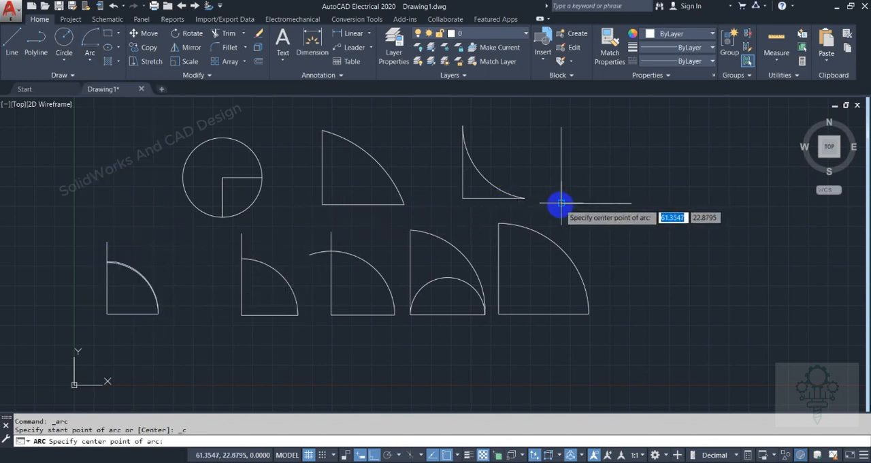
pyautogui.click(560, 202)
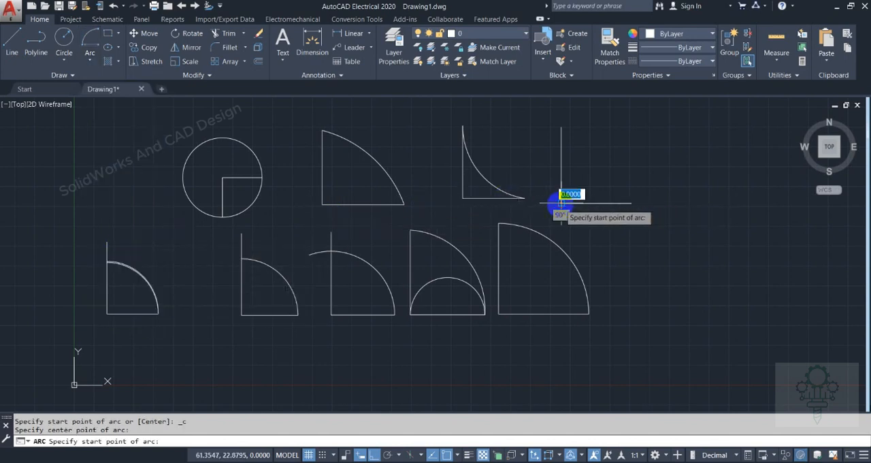
pyautogui.click(631, 202)
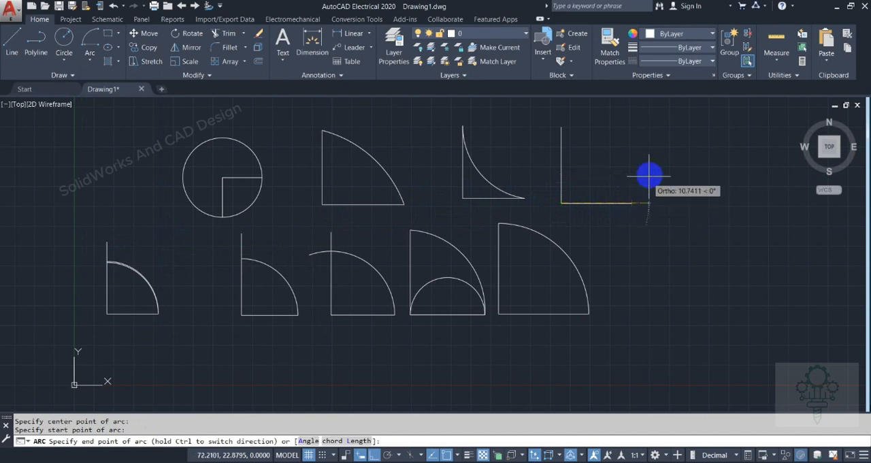
pyautogui.click(589, 115)
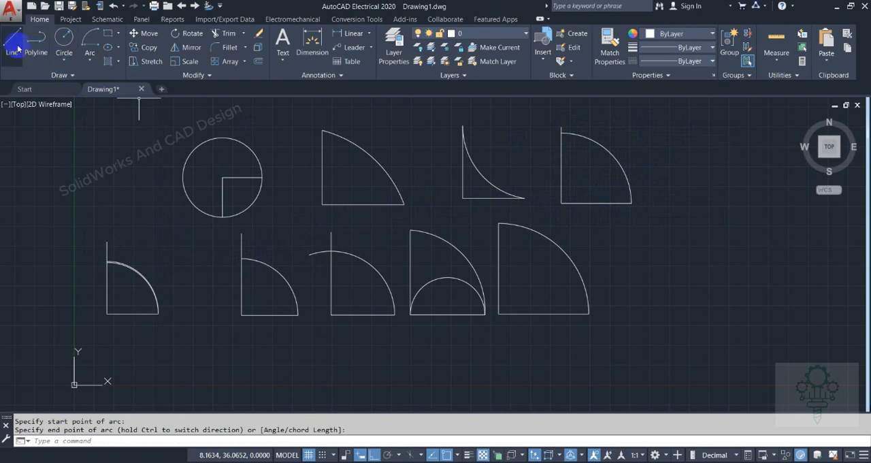
# Draw an L of two lines at the right end of the lower row, with a horizontal leg about 11.2 units long
pyautogui.click(91, 61)
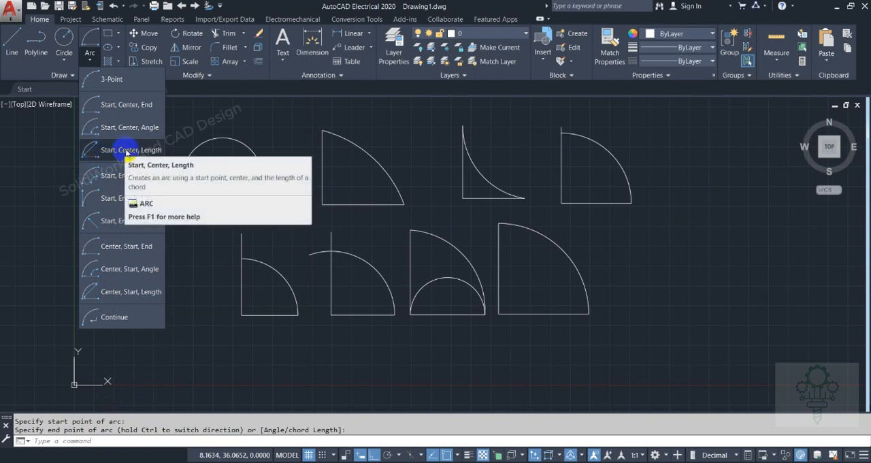
pyautogui.click(12, 42)
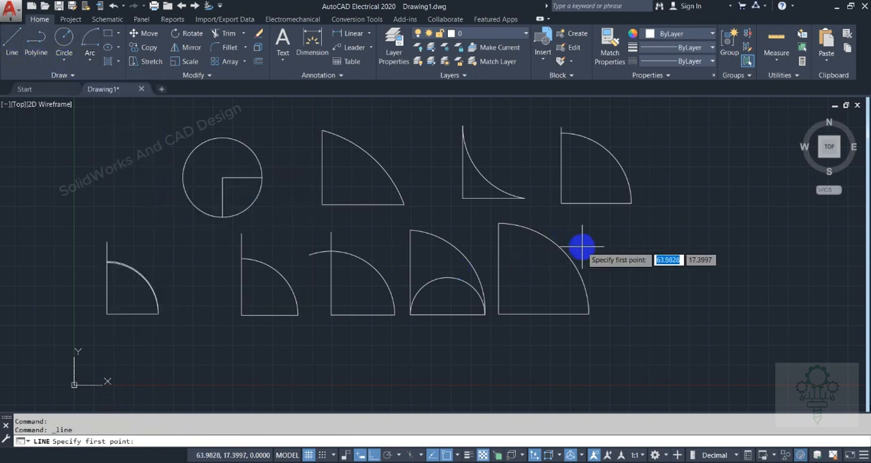
pyautogui.click(607, 224)
pyautogui.click(608, 314)
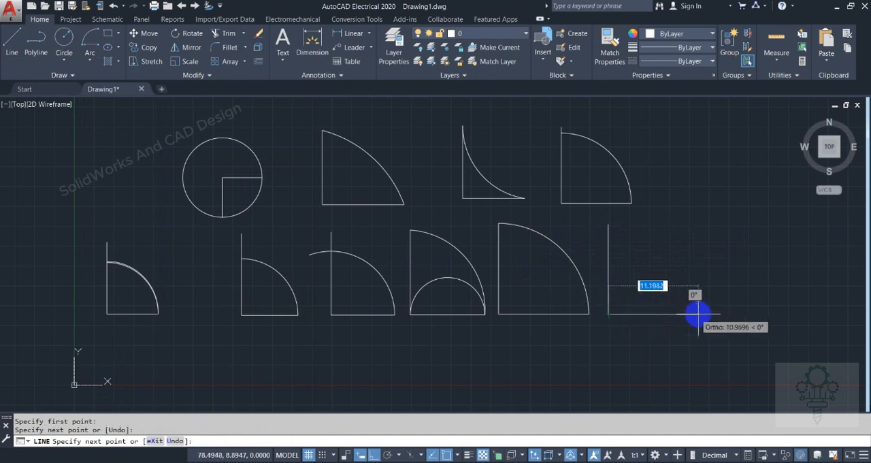
pyautogui.click(698, 314)
pyautogui.rightClick(699, 314)
pyautogui.click(719, 164)
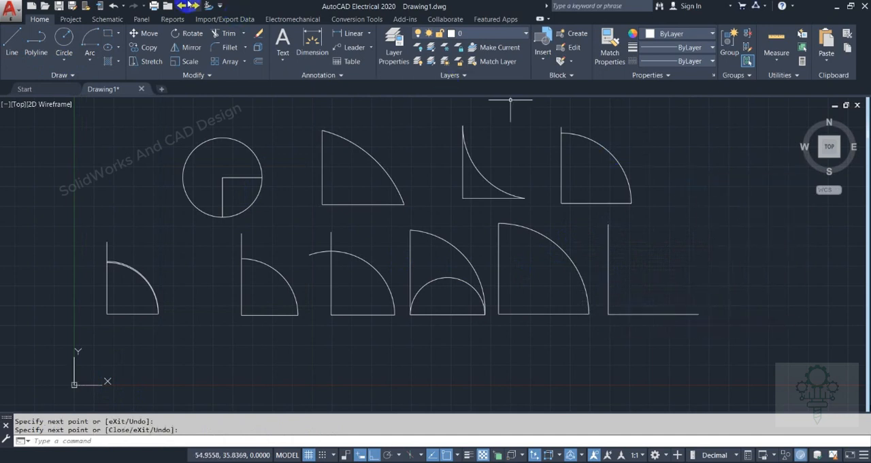
# Draw a Center, Start, Length arc centered on the new L's corner, starting at its vertical line's upper end with a short chord
pyautogui.click(89, 66)
pyautogui.click(94, 293)
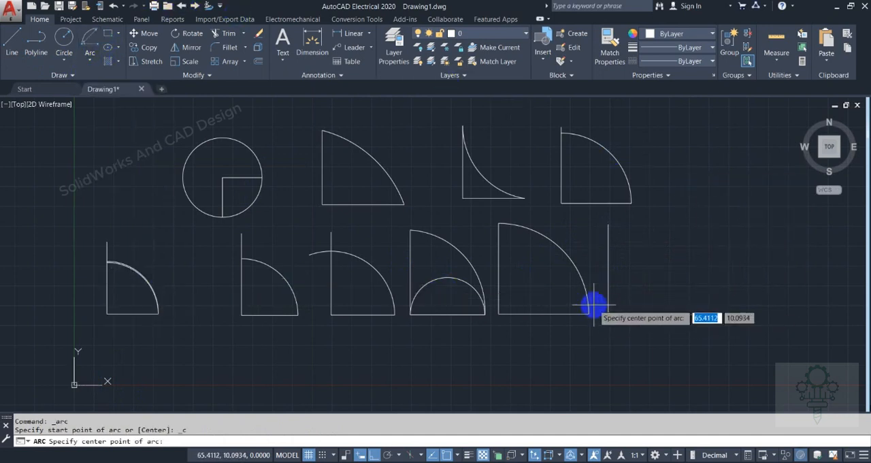
pyautogui.click(606, 314)
pyautogui.click(608, 225)
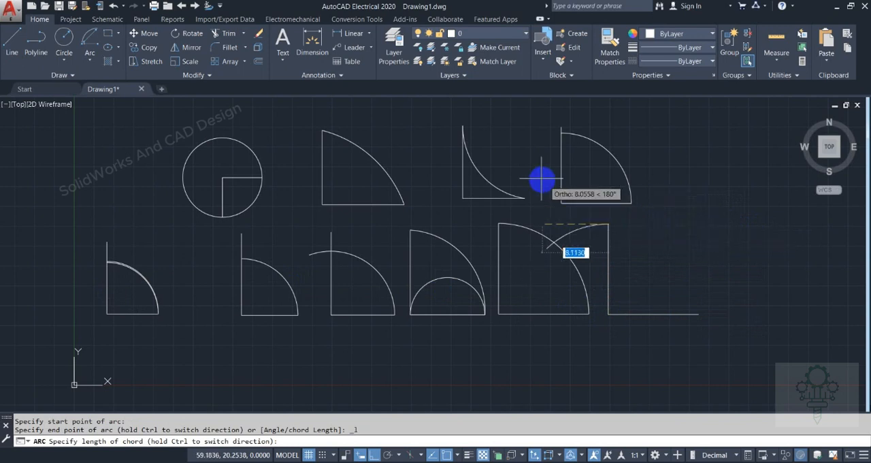
pyautogui.click(645, 251)
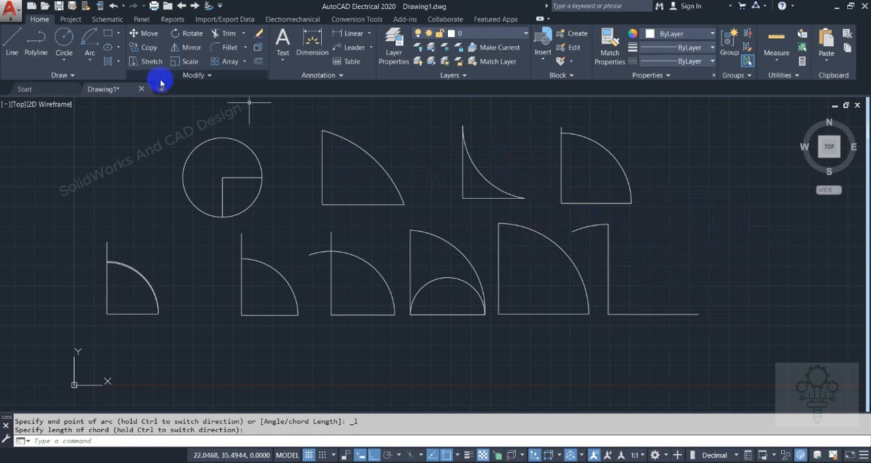
# Draw a Continue arc from the free end of the chord-length arc to a point straight above it
pyautogui.click(91, 65)
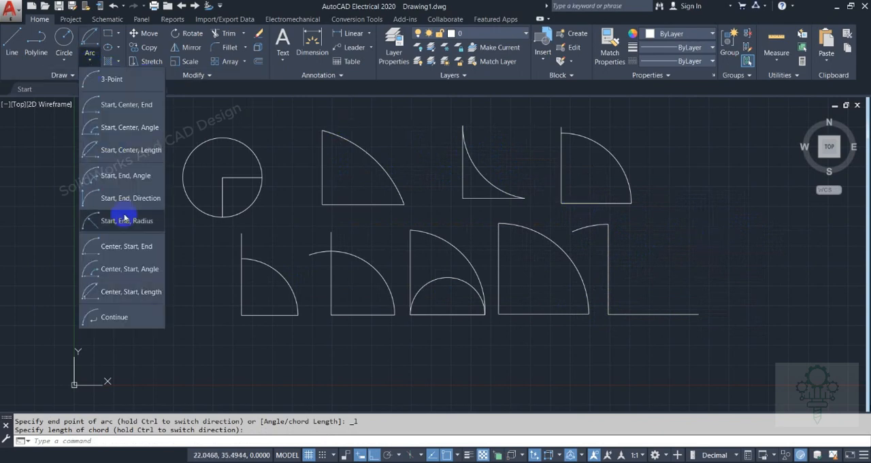
pyautogui.click(116, 318)
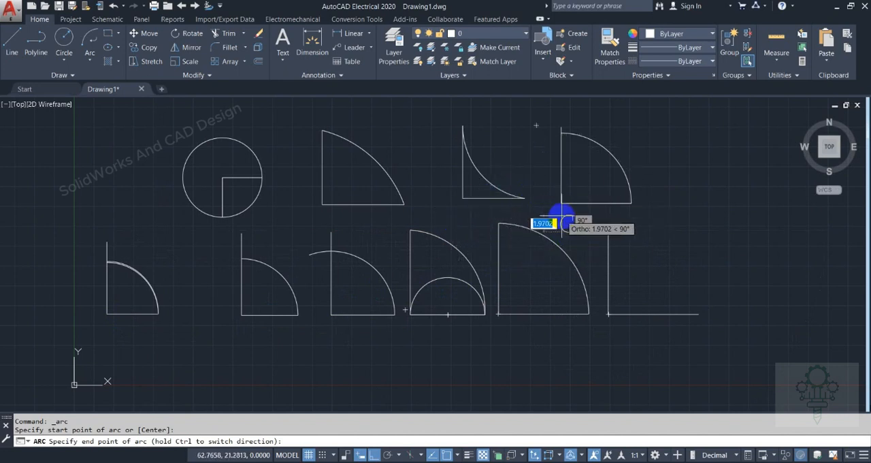
pyautogui.scroll(5, 561, 218)
pyautogui.click(642, 266)
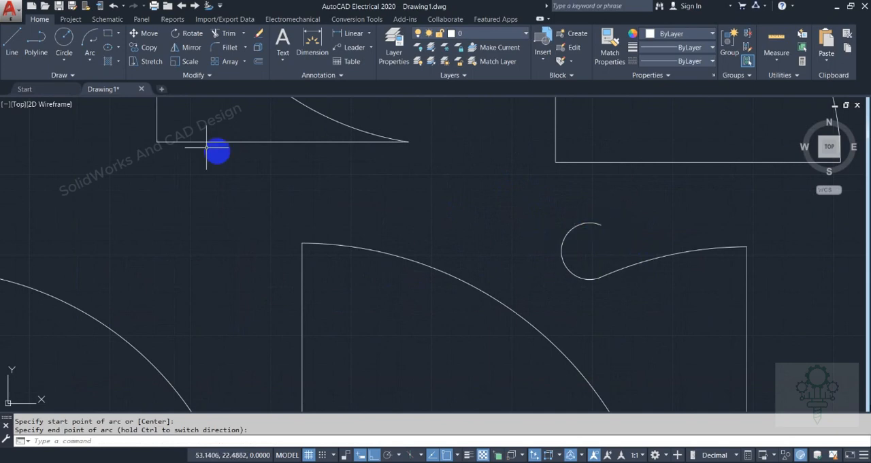
# Add two smaller Continue arcs in an S-shaped chain, each ending straight above the previous arc's end
pyautogui.click(88, 42)
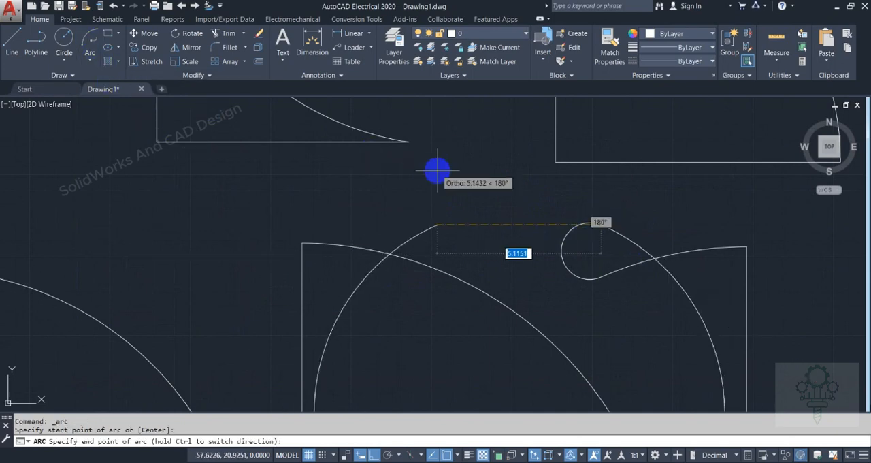
pyautogui.click(604, 202)
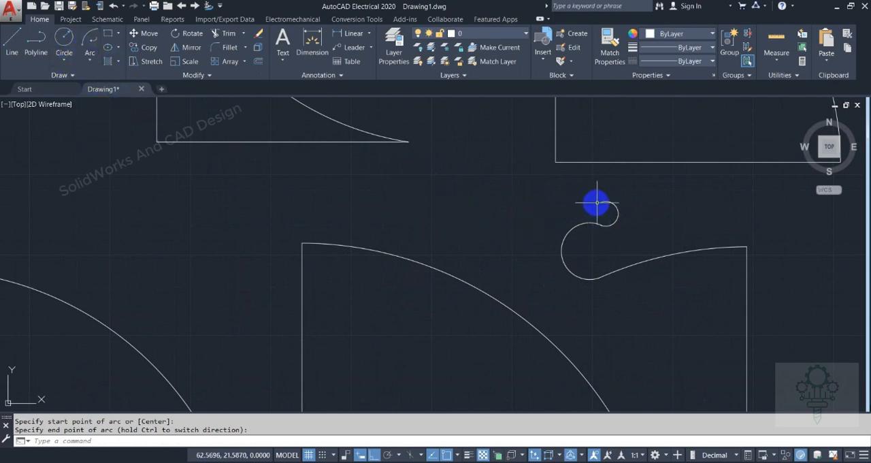
pyautogui.click(85, 34)
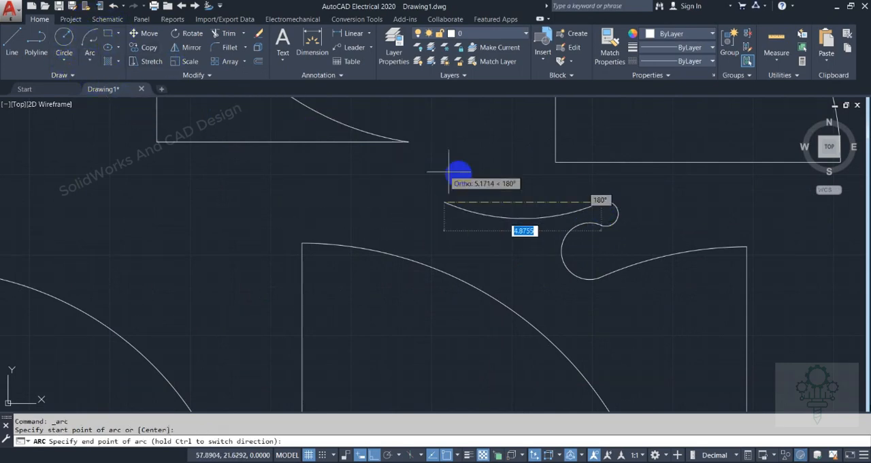
pyautogui.click(600, 178)
pyautogui.rightClick(560, 184)
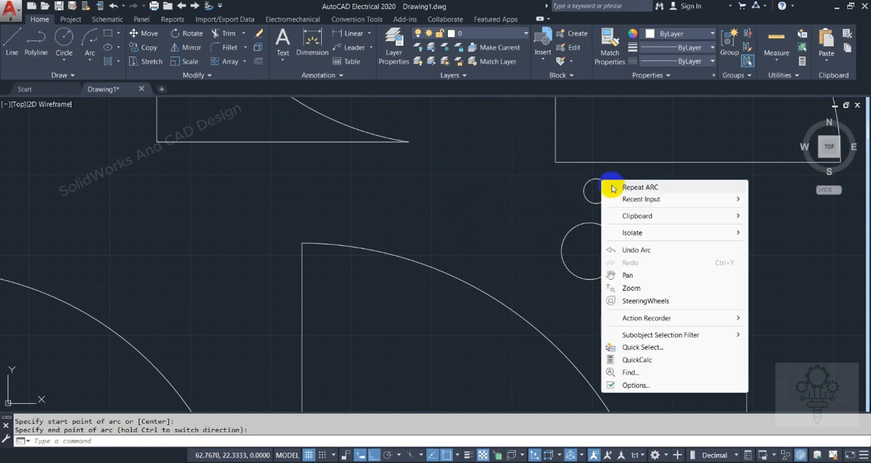
pyautogui.click(568, 186)
pyautogui.press('Escape')
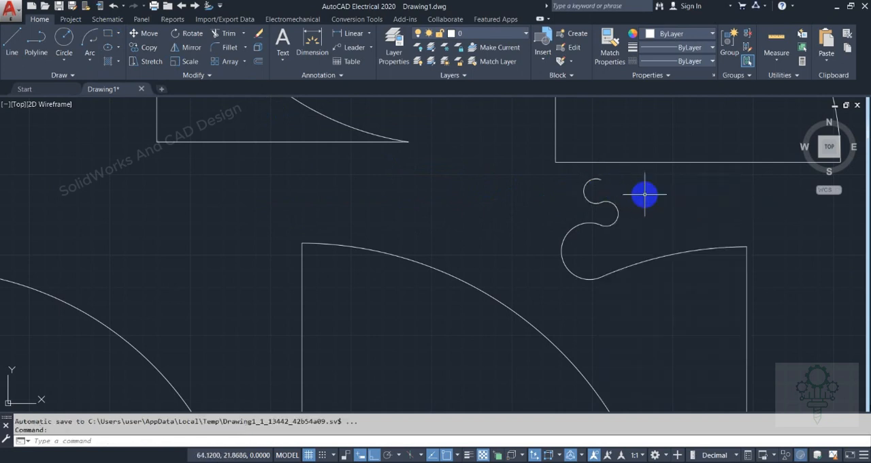
pyautogui.scroll(-3, 645, 196)
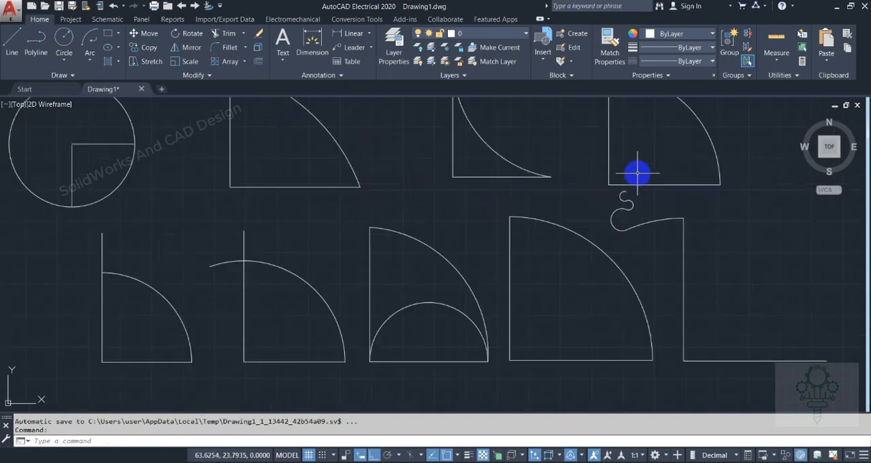
pyautogui.scroll(-2, 638, 173)
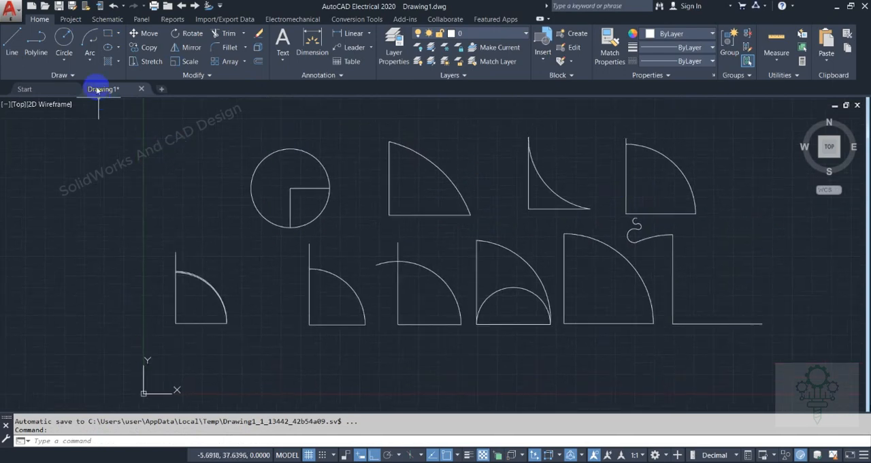